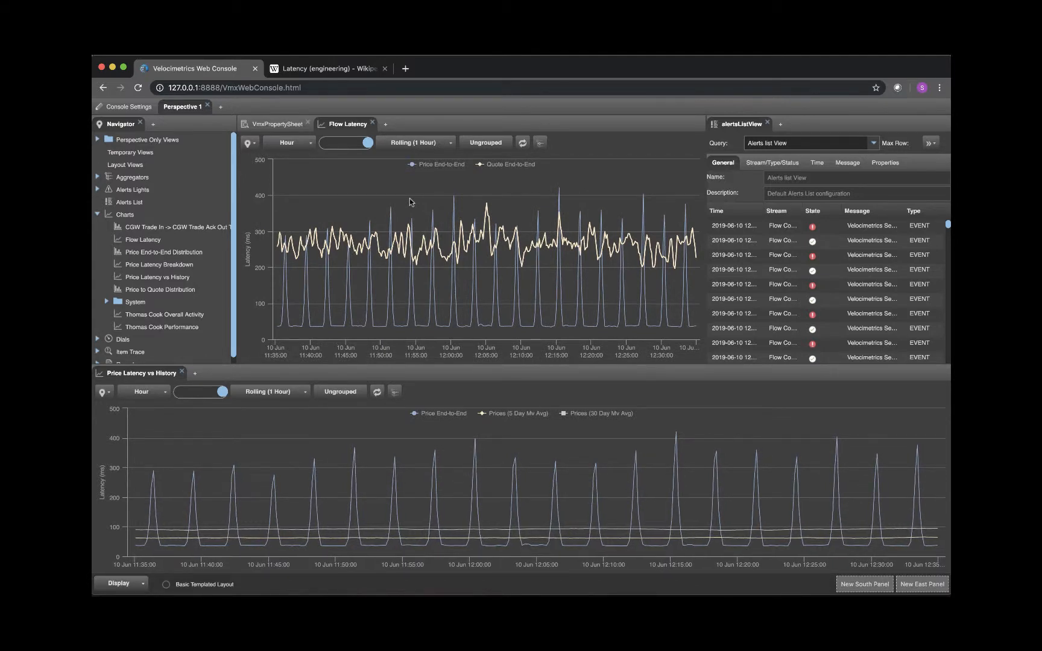
- Assign the Flow Latency chart to Group 1
{"action": "mouse_move", "coordinate": [450, 208]}
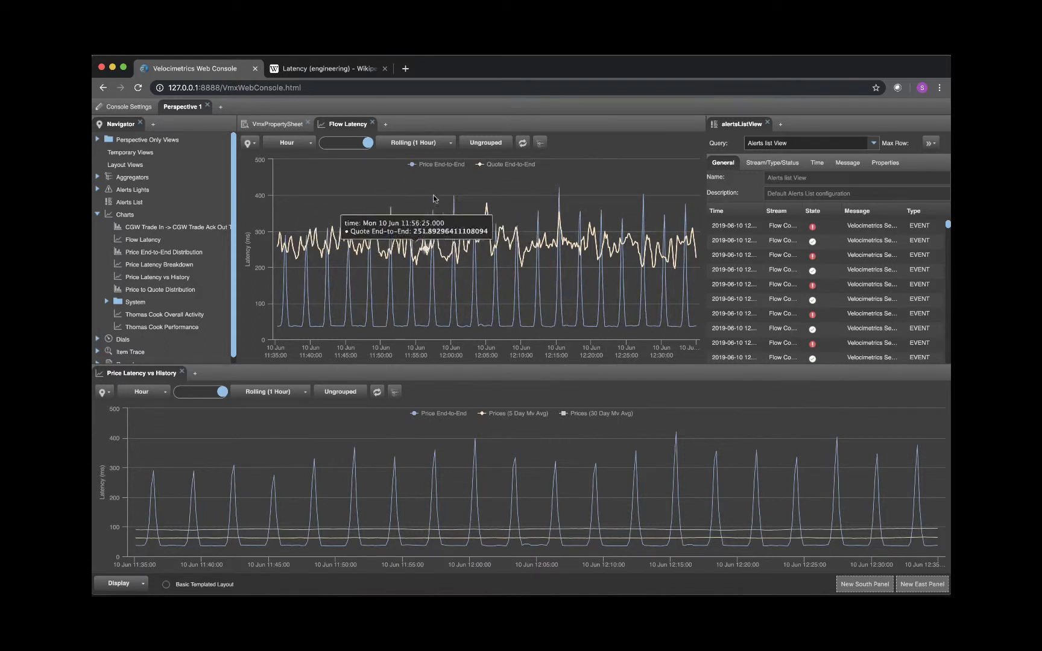
{"action": "left_click", "coordinate": [491, 145]}
{"action": "left_click", "coordinate": [502, 161]}
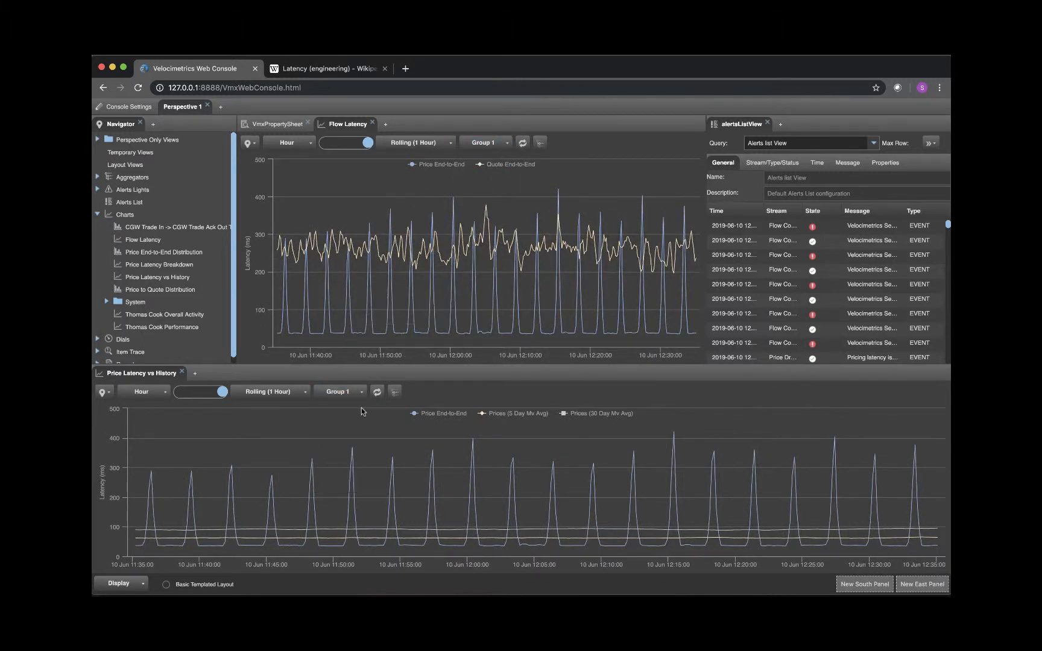
- Set the Flow Latency chart's time unit to minutes and extend its rolling window to 12 minutes
{"action": "left_click", "coordinate": [309, 147]}
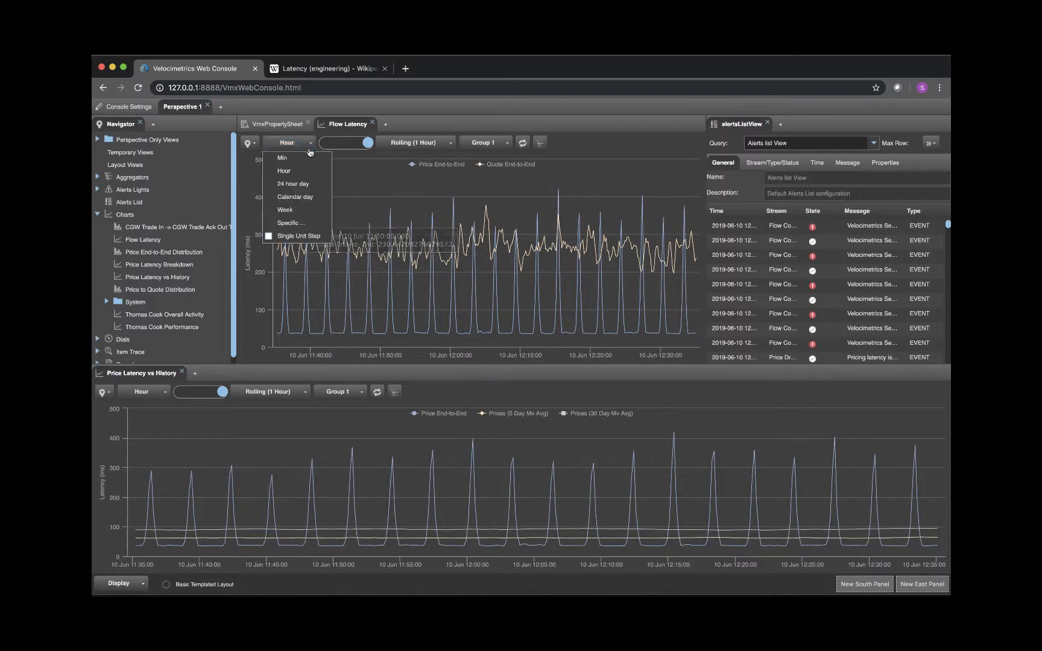
{"action": "left_click", "coordinate": [305, 158]}
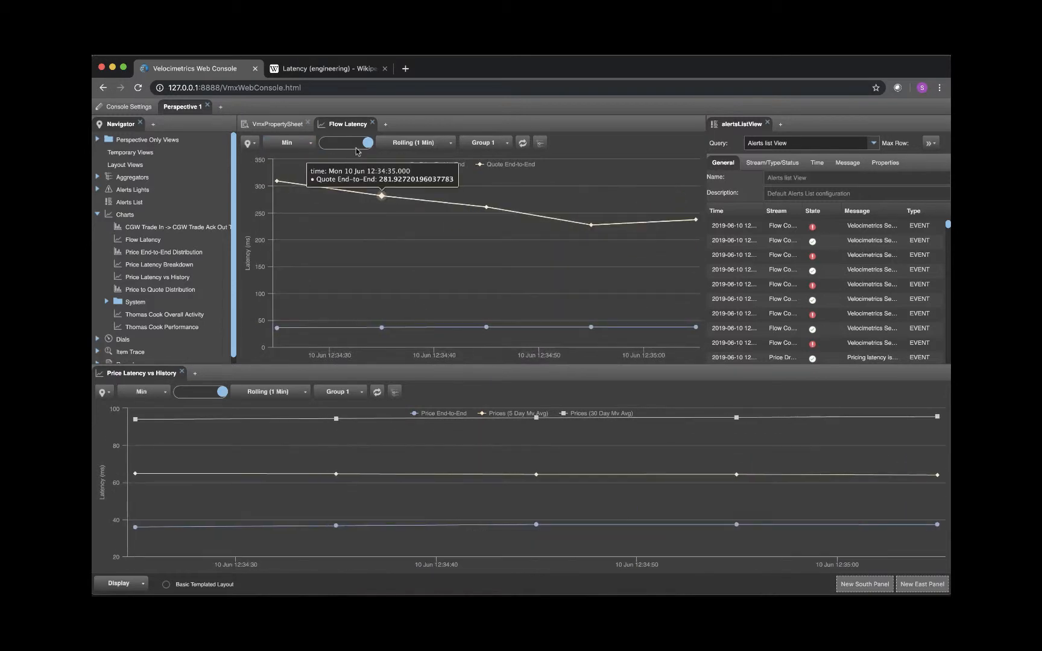
{"action": "left_click_drag", "start_coordinate": [369, 146], "coordinate": [362, 147]}
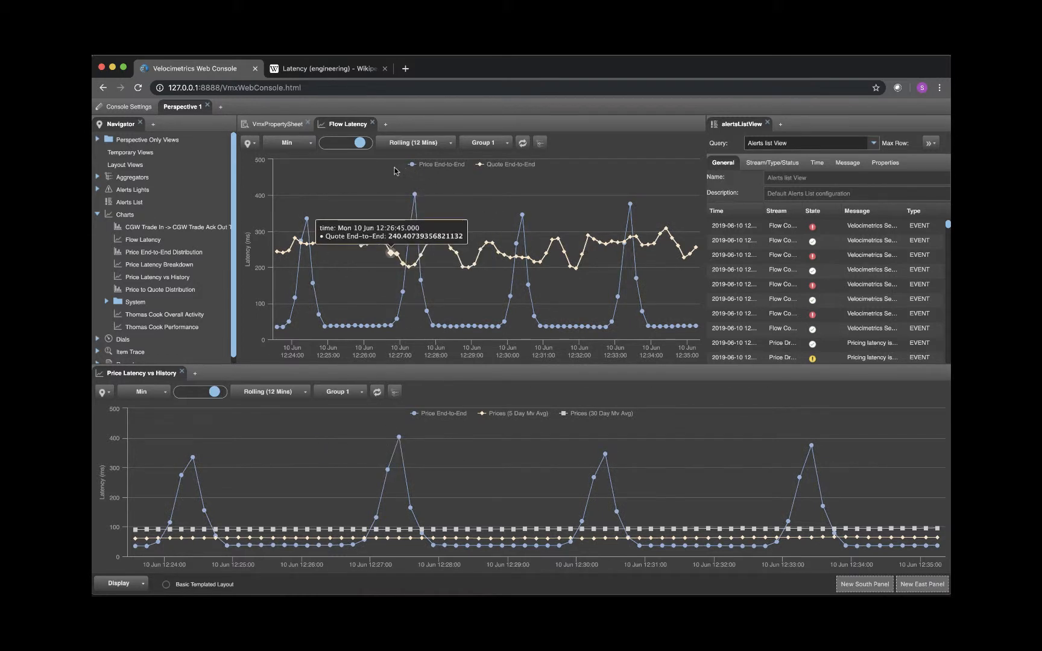
- Zoom the Flow Latency chart into the price latency peak around 12:27 and reset the zoom
{"action": "left_click_drag", "start_coordinate": [377, 173], "coordinate": [454, 345]}
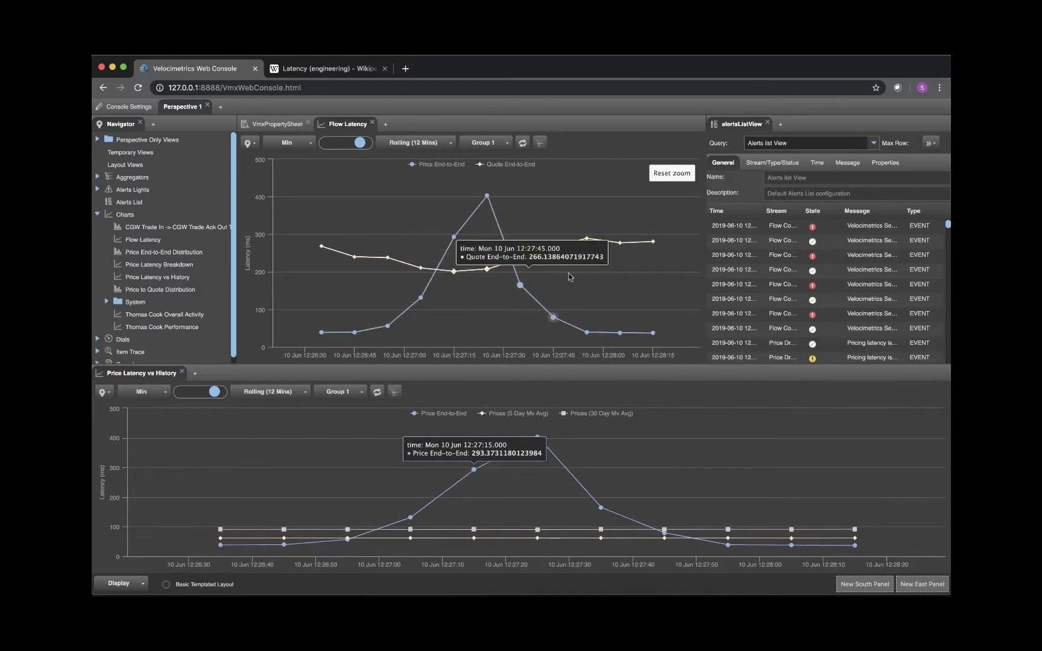
{"action": "left_click", "coordinate": [659, 176]}
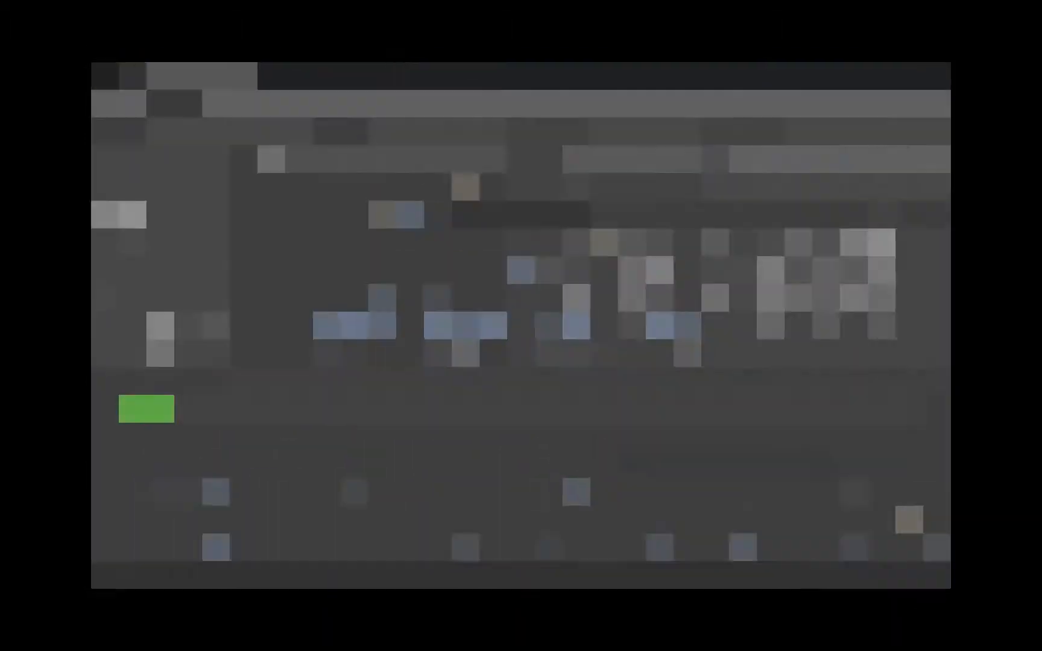
- Zoom the Benchmark chart to its earliest system alerts, about 09:38 to 09:49, and check the alerts list's time filter options
{"action": "mouse_move", "coordinate": [160, 412]}
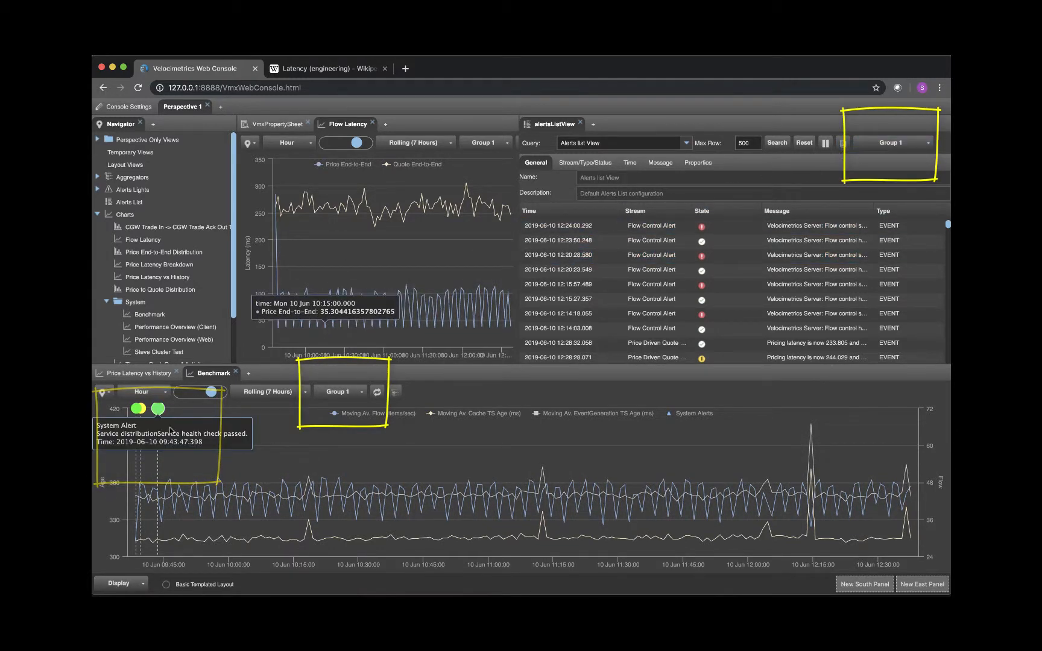
{"action": "mouse_move", "coordinate": [181, 413]}
{"action": "left_mouse_down"}
{"action": "mouse_move", "coordinate": [163, 483]}
{"action": "mouse_move", "coordinate": [121, 561]}
{"action": "left_mouse_up"}
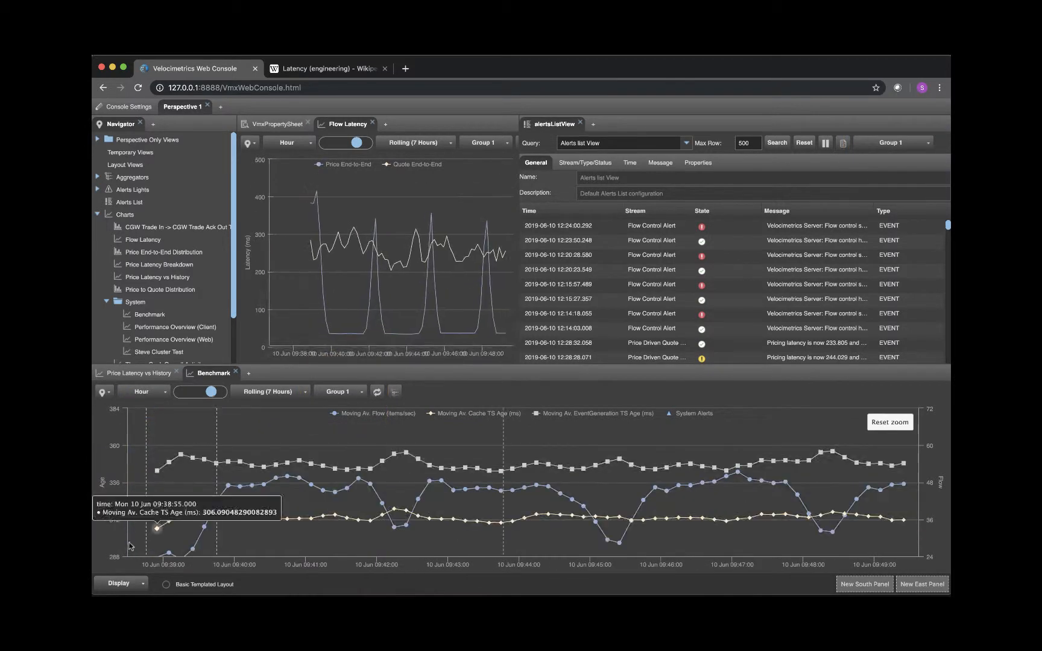
{"action": "left_click", "coordinate": [630, 164]}
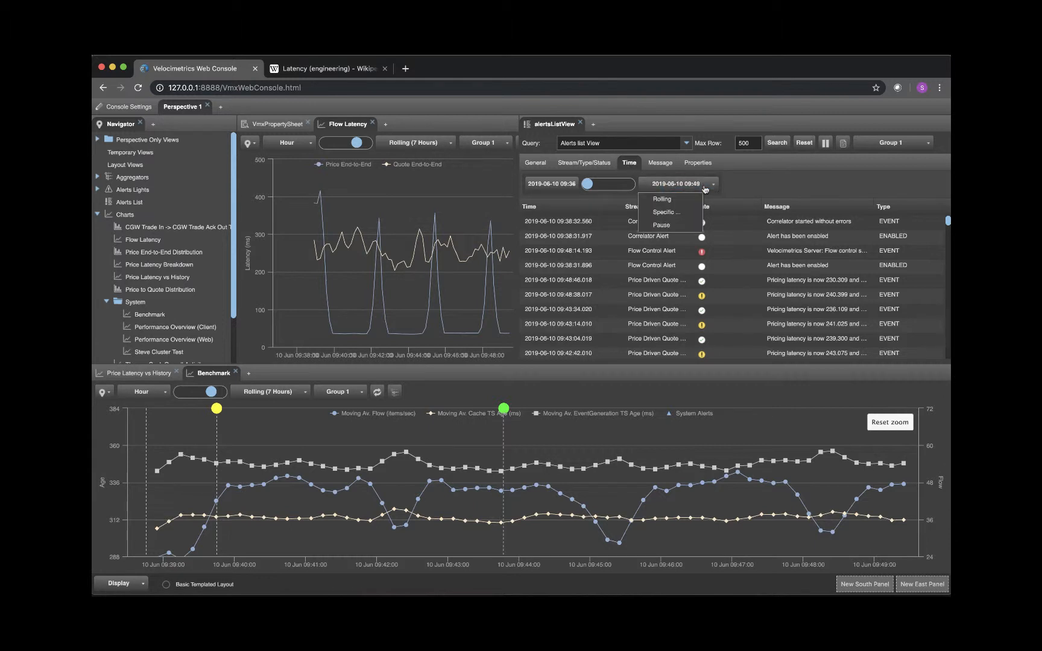
{"action": "left_click", "coordinate": [681, 215]}
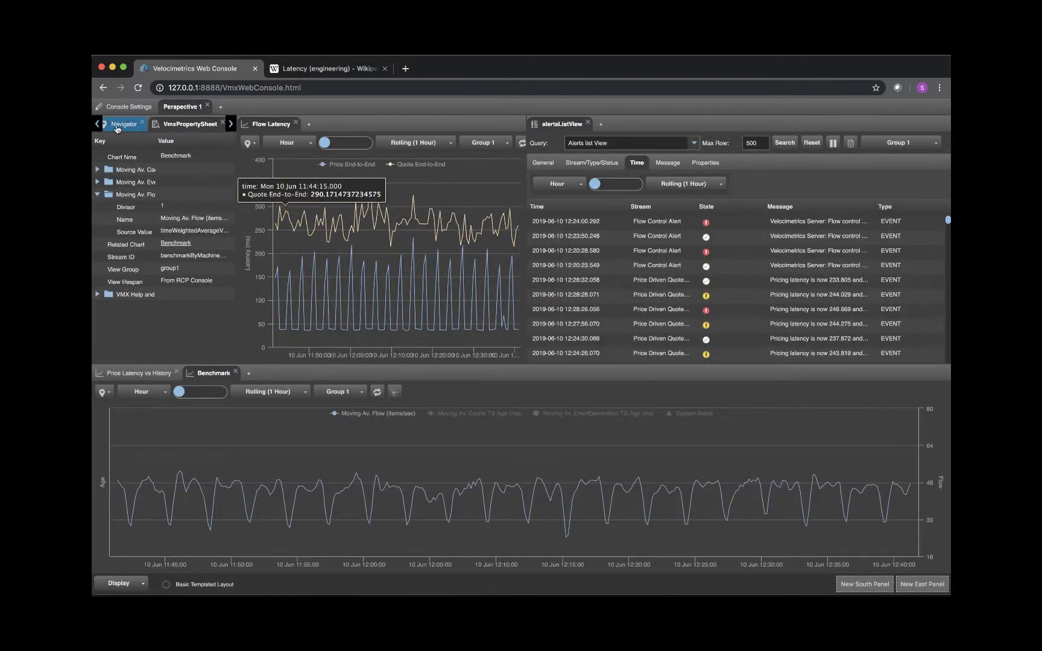
- Create an Item Trace view named "Grouped item trace" alongside the alerts list
{"action": "left_click", "coordinate": [127, 125]}
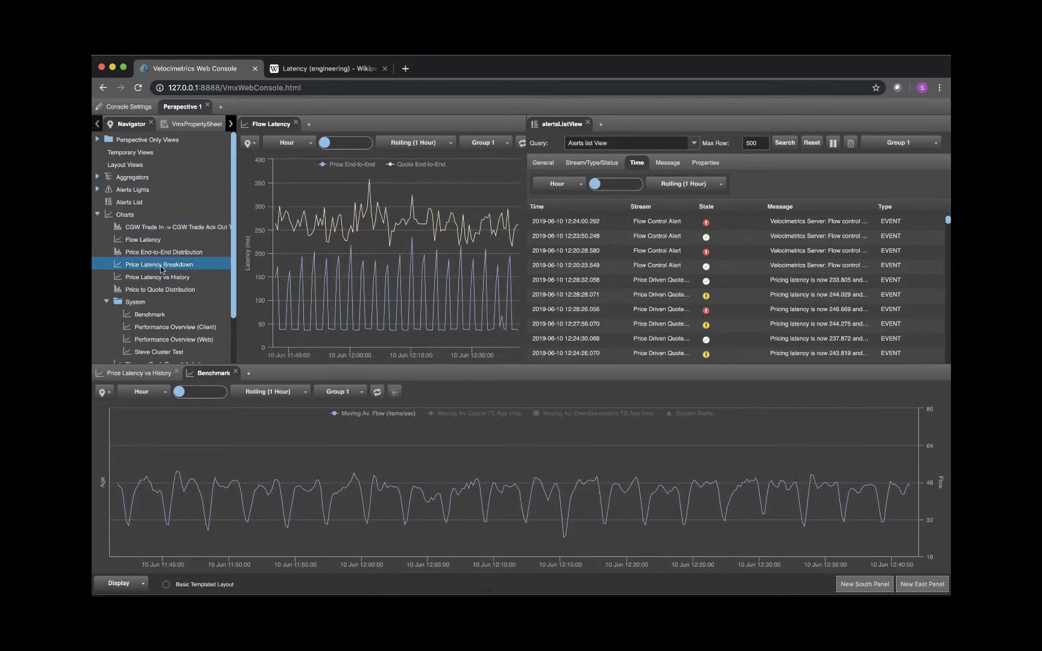
{"action": "left_click", "coordinate": [601, 124]}
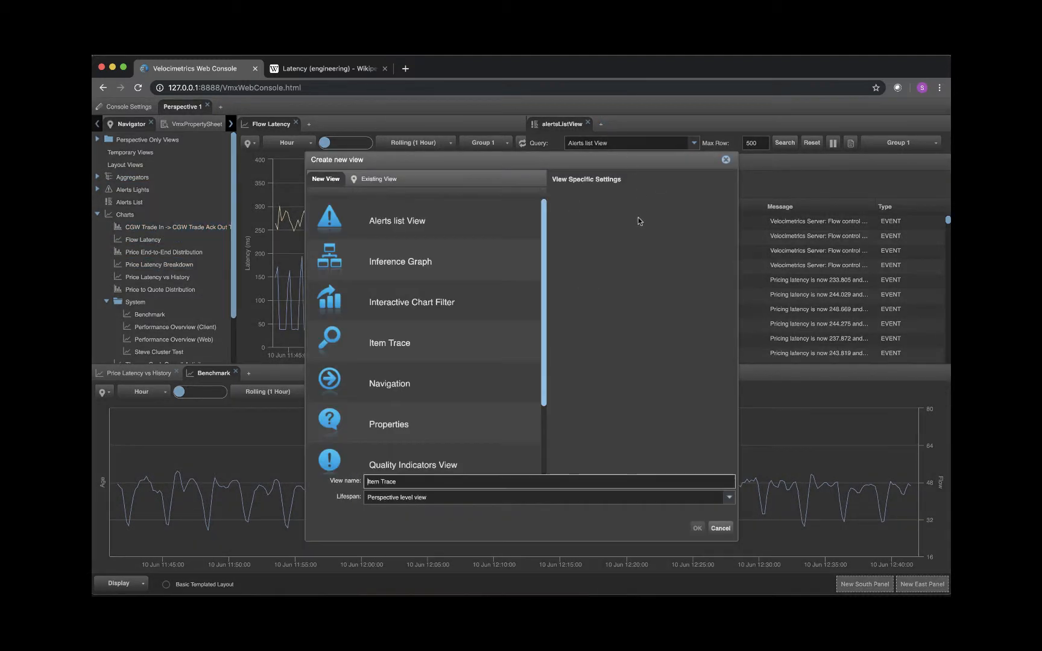
{"action": "left_click", "coordinate": [433, 346]}
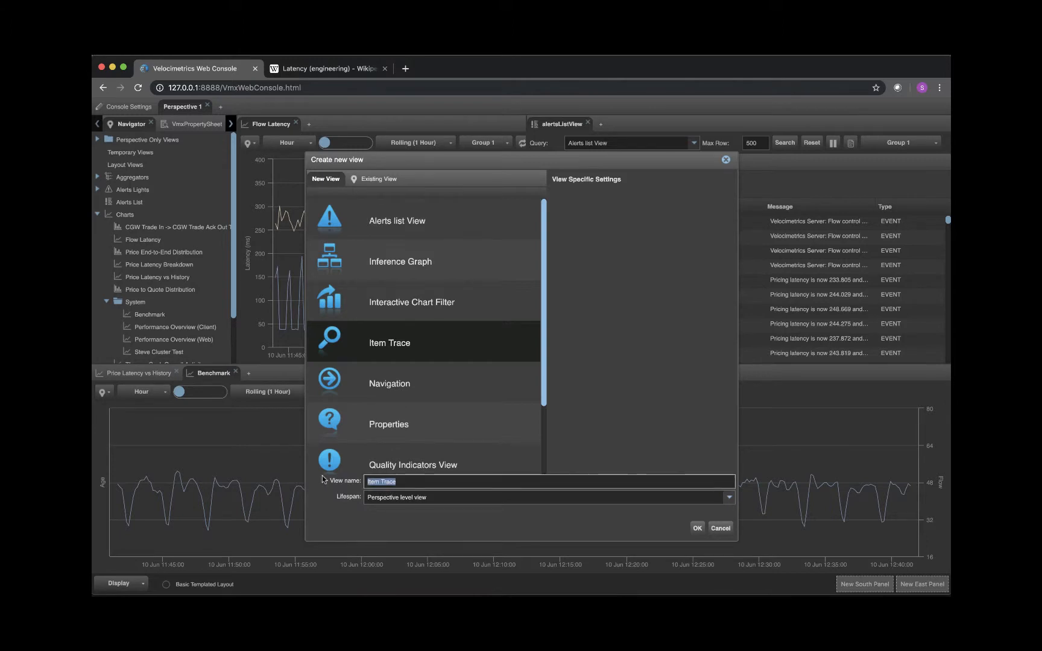
{"action": "type", "text": "Grouped i"}
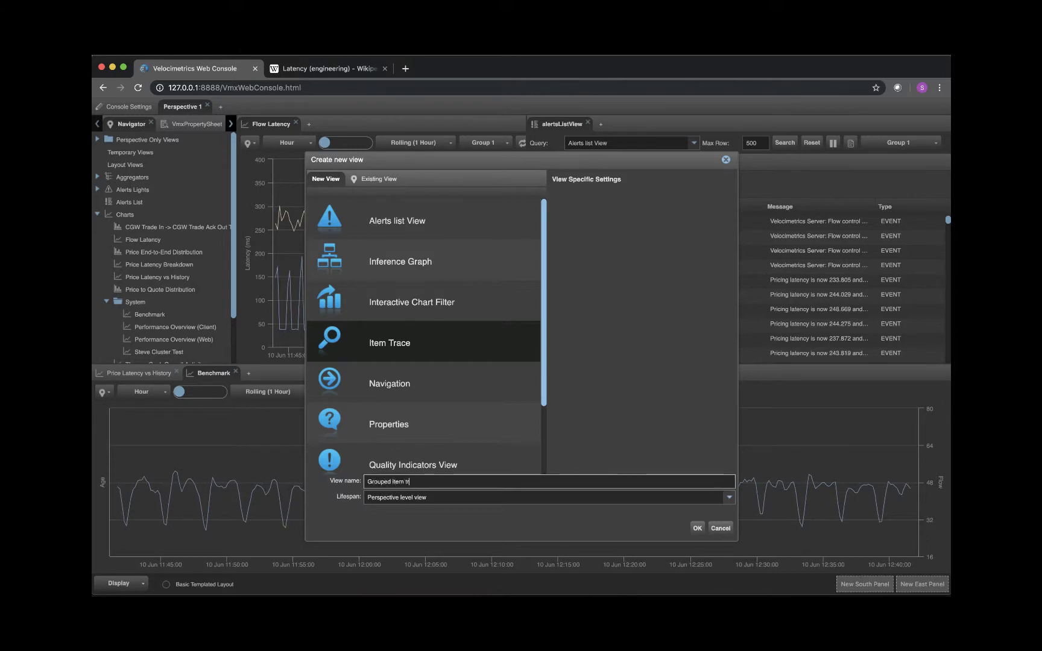
{"action": "left_click", "coordinate": [697, 530]}
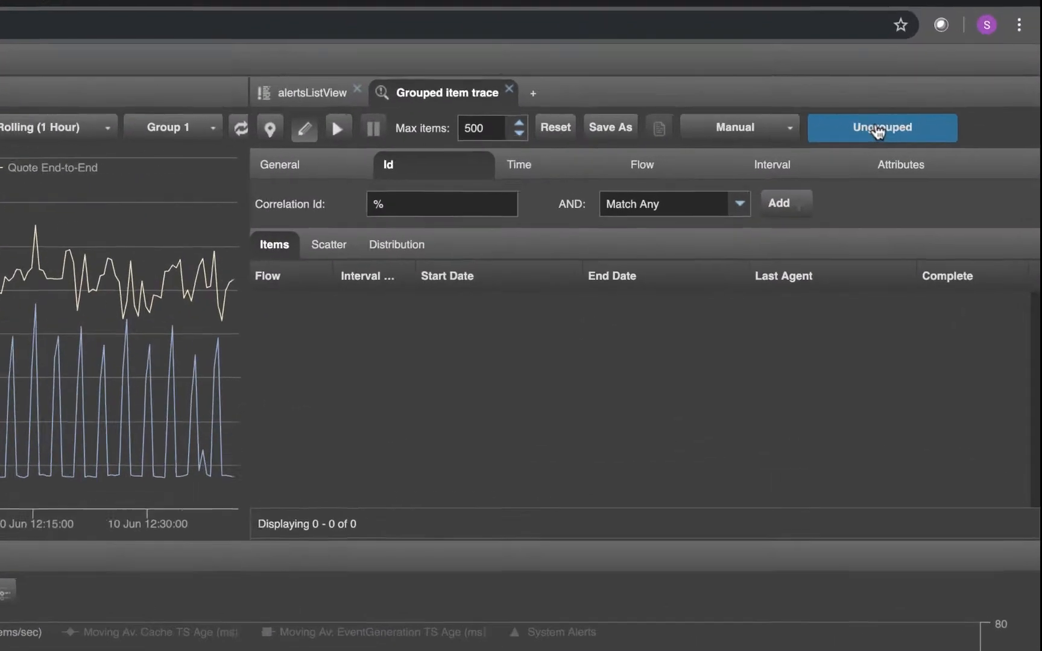
- Assign the Grouped item trace view to Group 1 and set its query execution to Automatic
{"action": "left_click", "coordinate": [863, 143]}
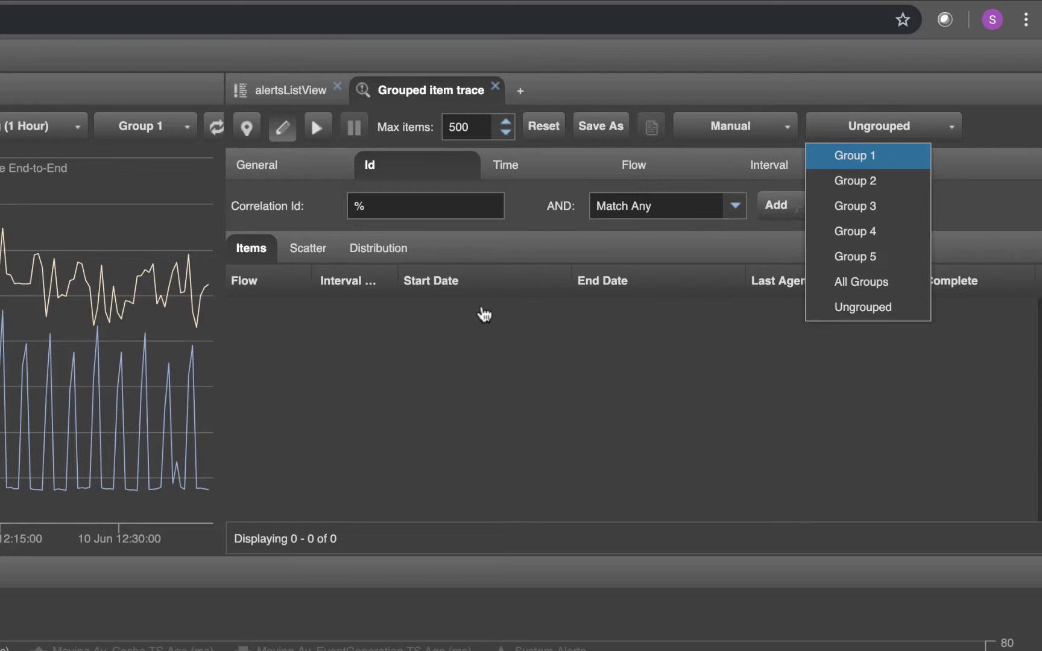
{"action": "left_click", "coordinate": [855, 156]}
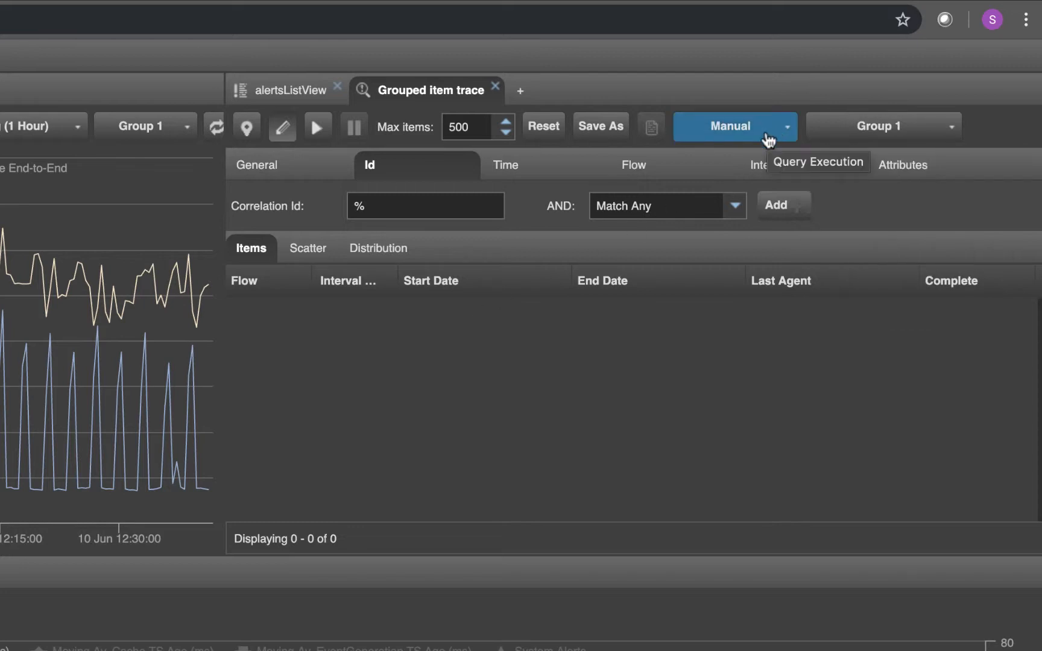
{"action": "left_click", "coordinate": [768, 140]}
{"action": "left_click", "coordinate": [755, 183]}
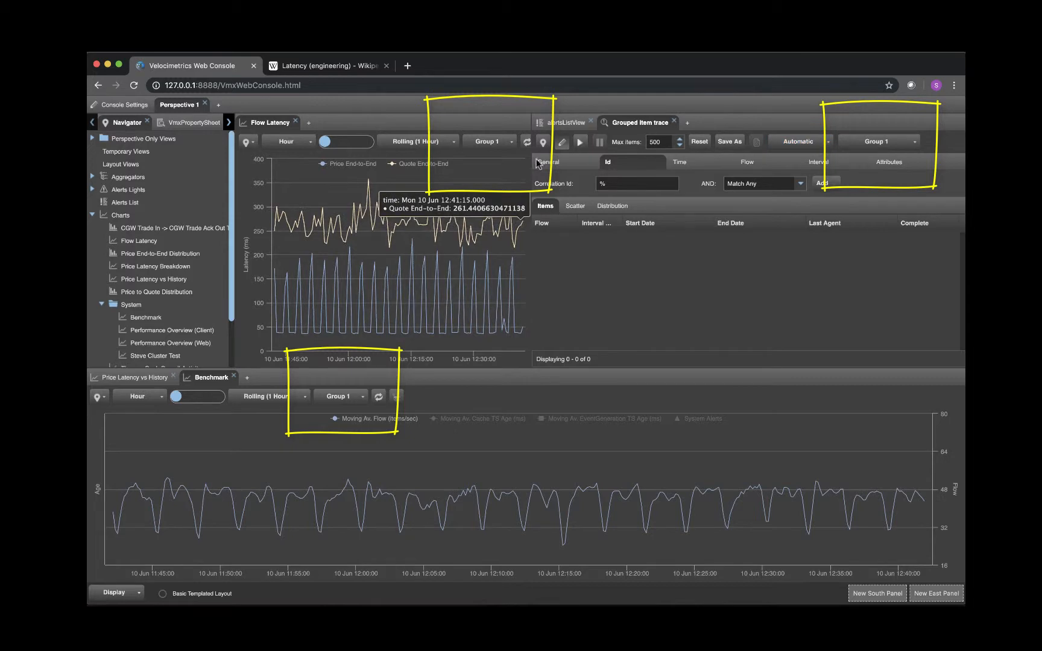
- Zoom the Flow Latency chart to about 12:20 to 12:27 and select the traced PRICES item starting at 12:26:44.509
{"action": "mouse_move", "coordinate": [432, 171]}
{"action": "left_mouse_down"}
{"action": "mouse_move", "coordinate": [459, 262]}
{"action": "mouse_move", "coordinate": [464, 347]}
{"action": "left_mouse_up"}
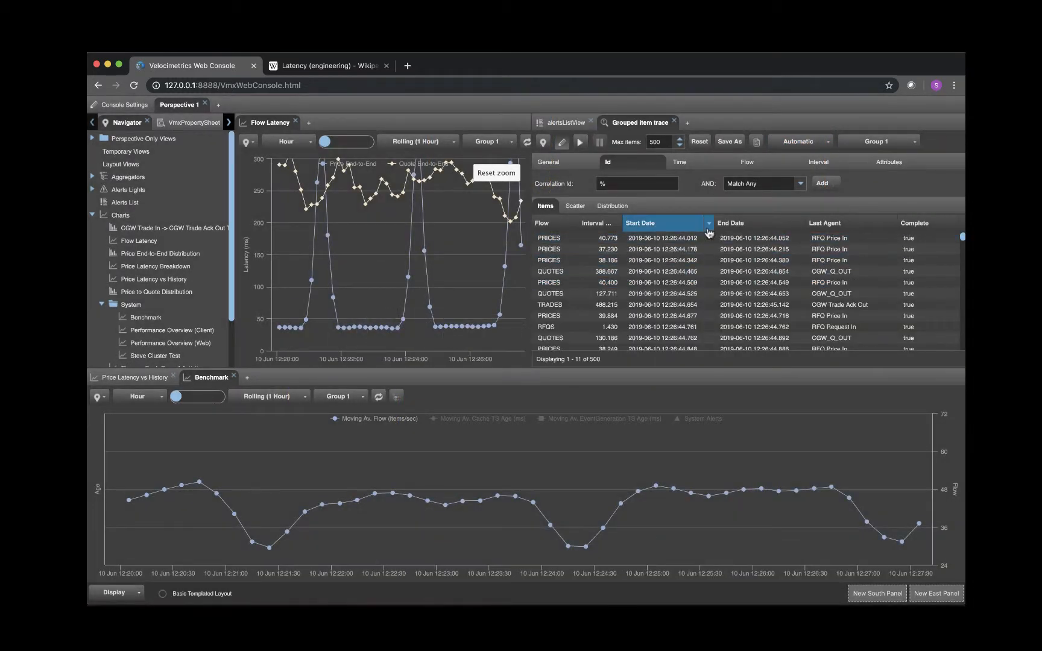
{"action": "left_click", "coordinate": [693, 282]}
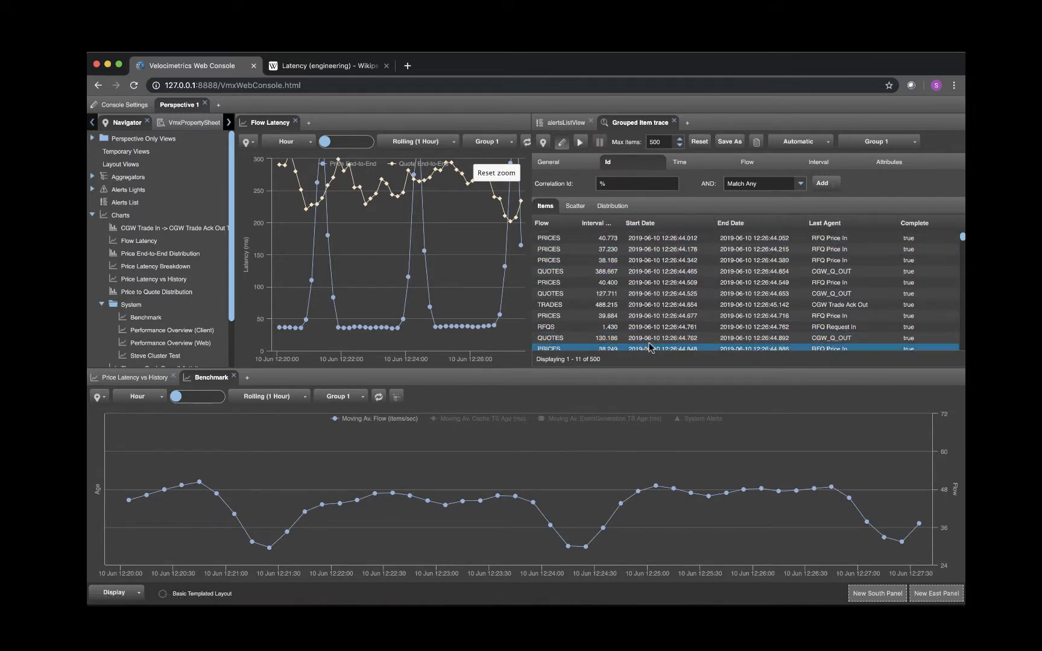
{"action": "mouse_move", "coordinate": [510, 496]}
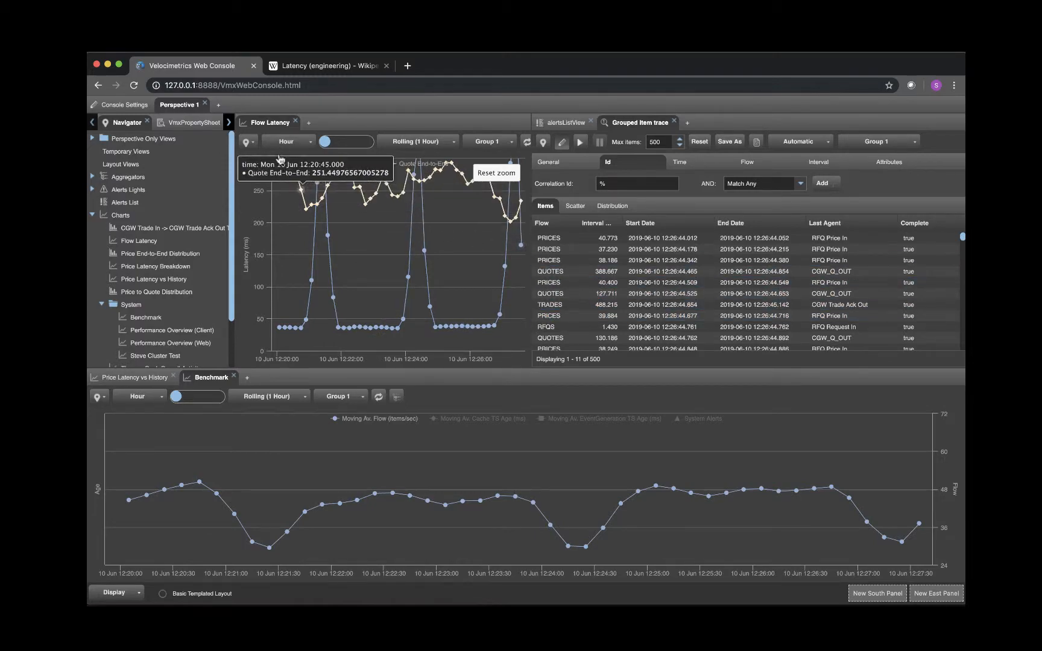
- Show the selected item's properties and expand its Start Date and Mon Jun 10 time link folders
{"action": "left_click", "coordinate": [191, 129]}
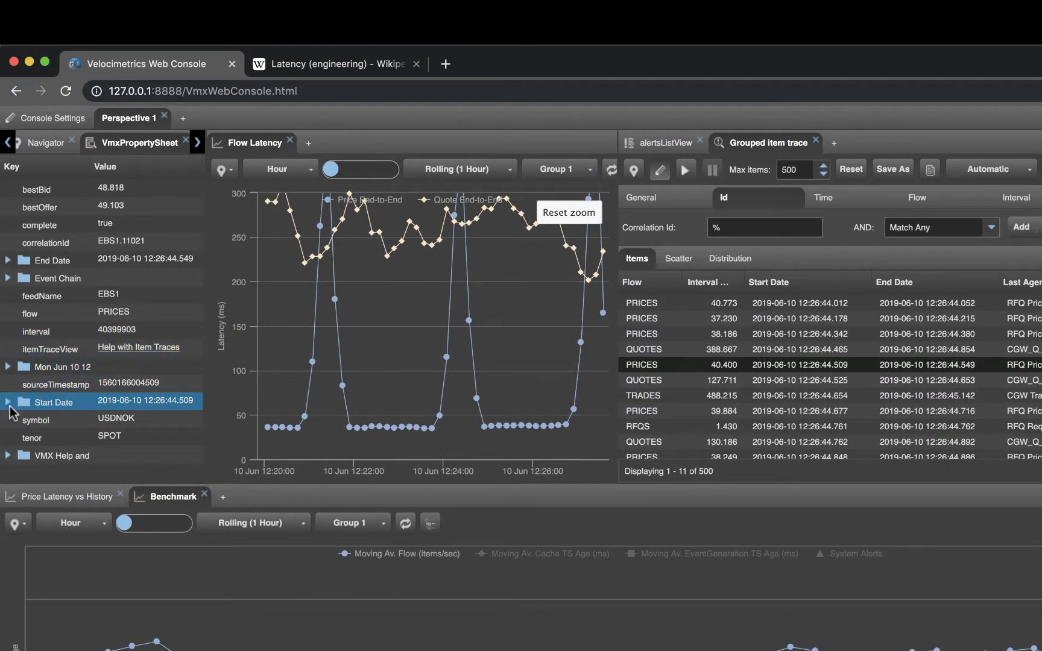
{"action": "left_click", "coordinate": [8, 402]}
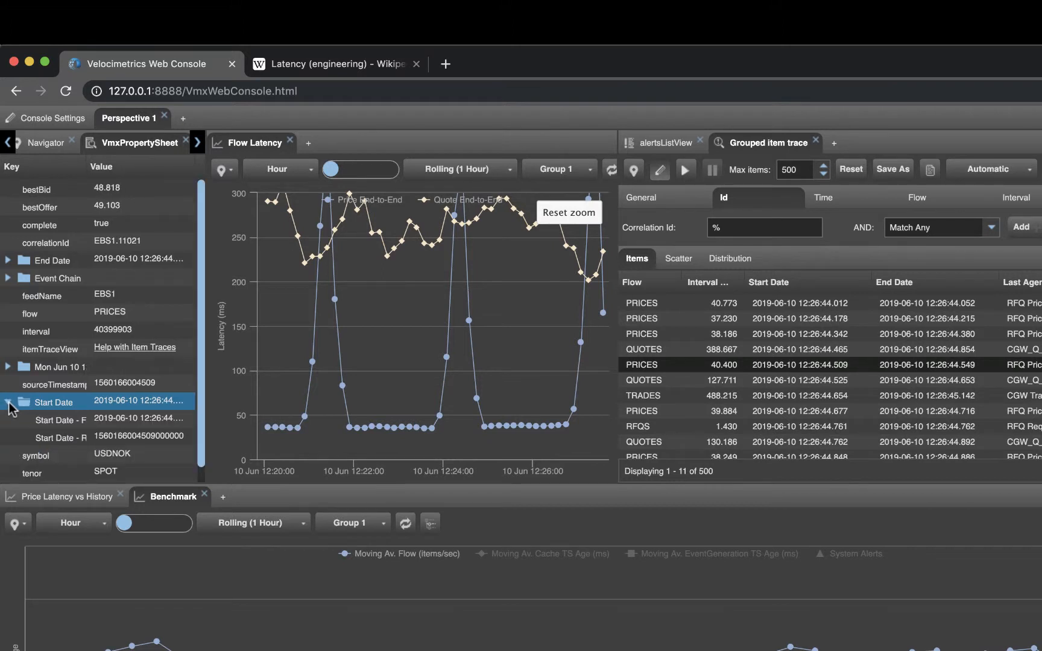
{"action": "left_click", "coordinate": [8, 367]}
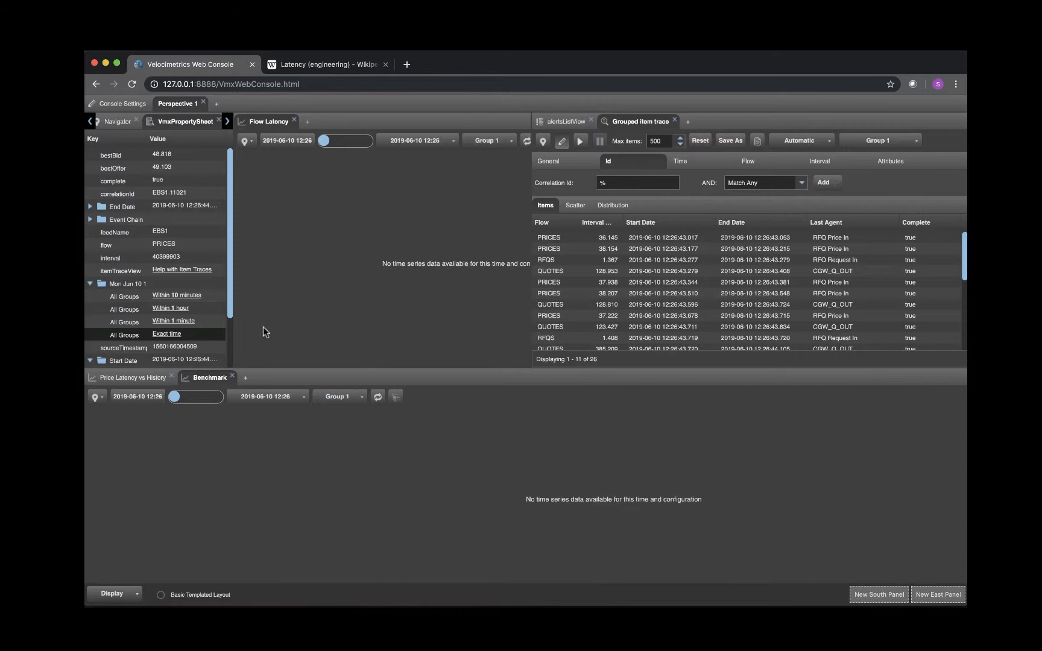
- Set the grouped views to within 1 minute, within 1 hour and finally within 10 minutes of the selected item's time
{"action": "left_click", "coordinate": [181, 320]}
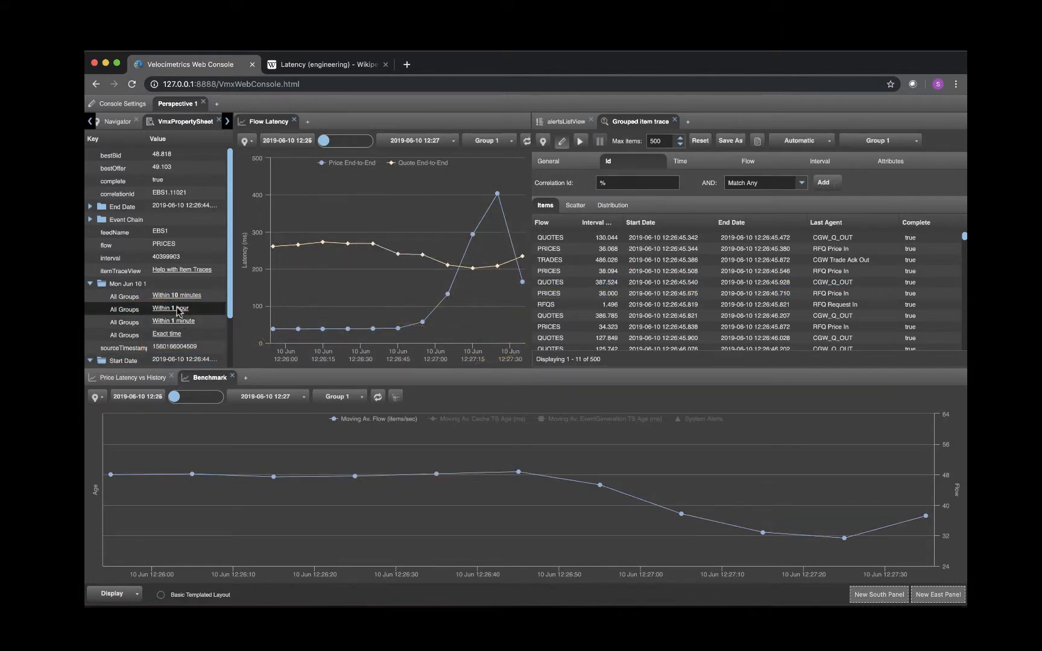
{"action": "left_click", "coordinate": [181, 308]}
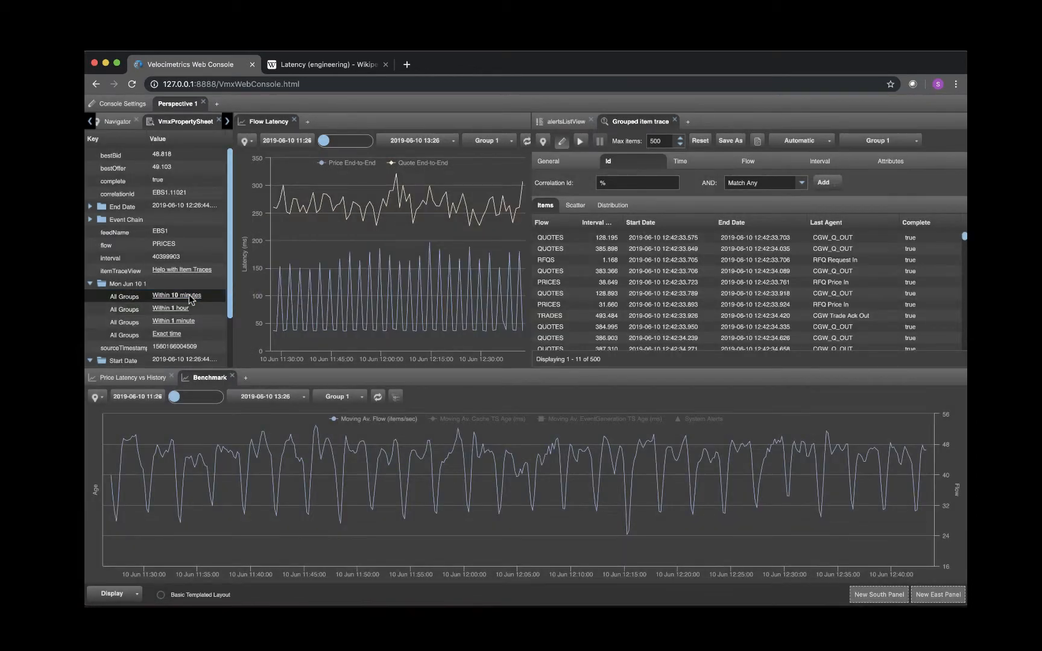
{"action": "left_click", "coordinate": [190, 296]}
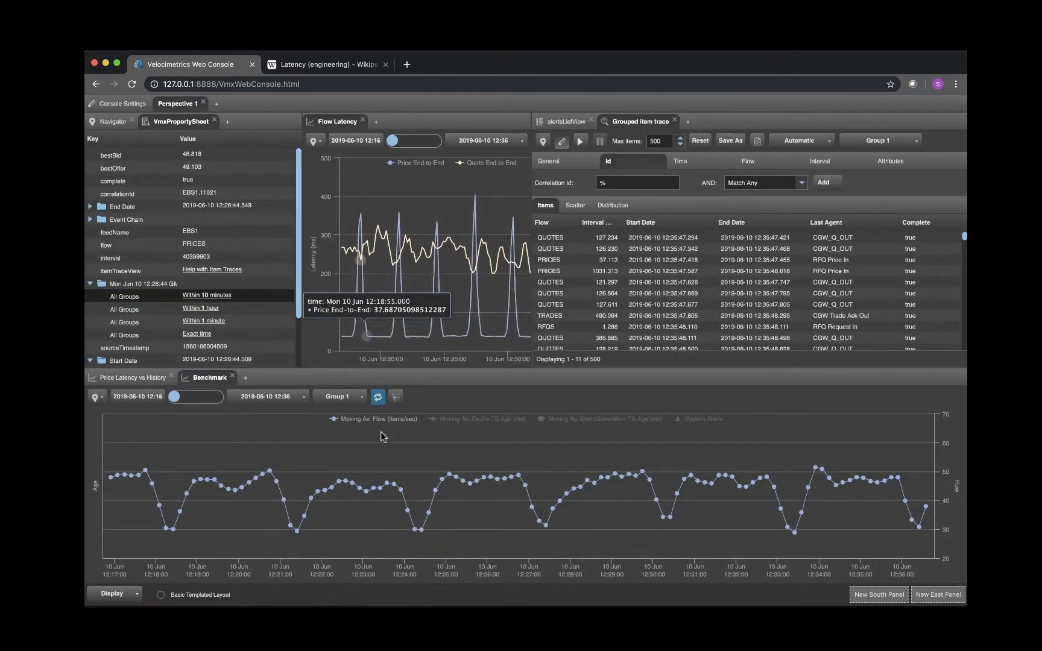
- Select the 12:23:05 point on the Benchmark chart and set the grouped views to within 1 minute of it
{"action": "left_click", "coordinate": [366, 490]}
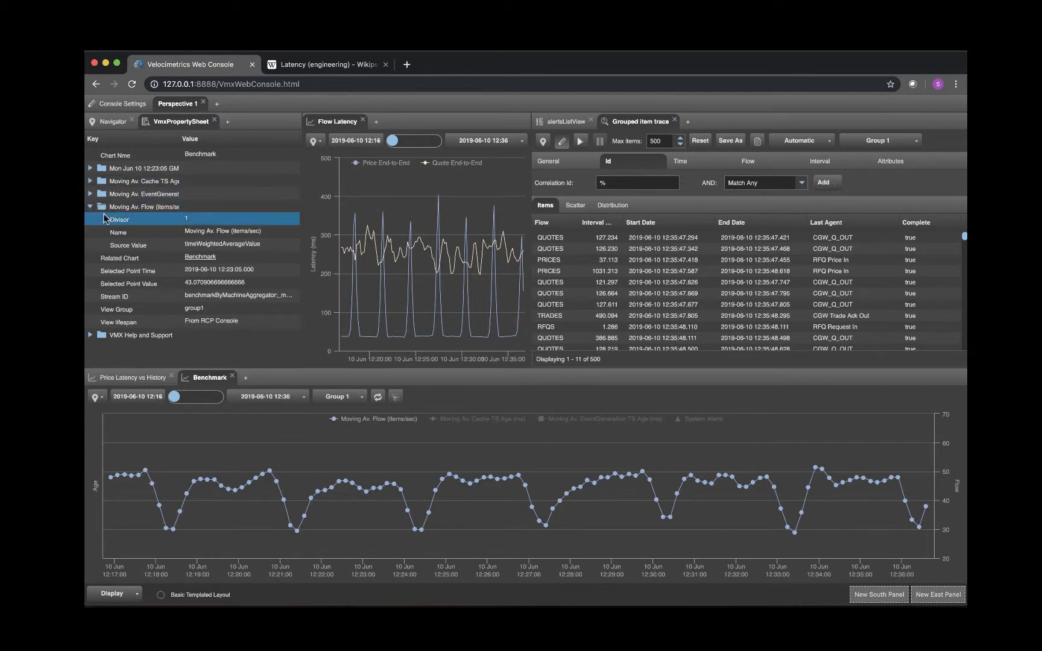
{"action": "left_click", "coordinate": [91, 168]}
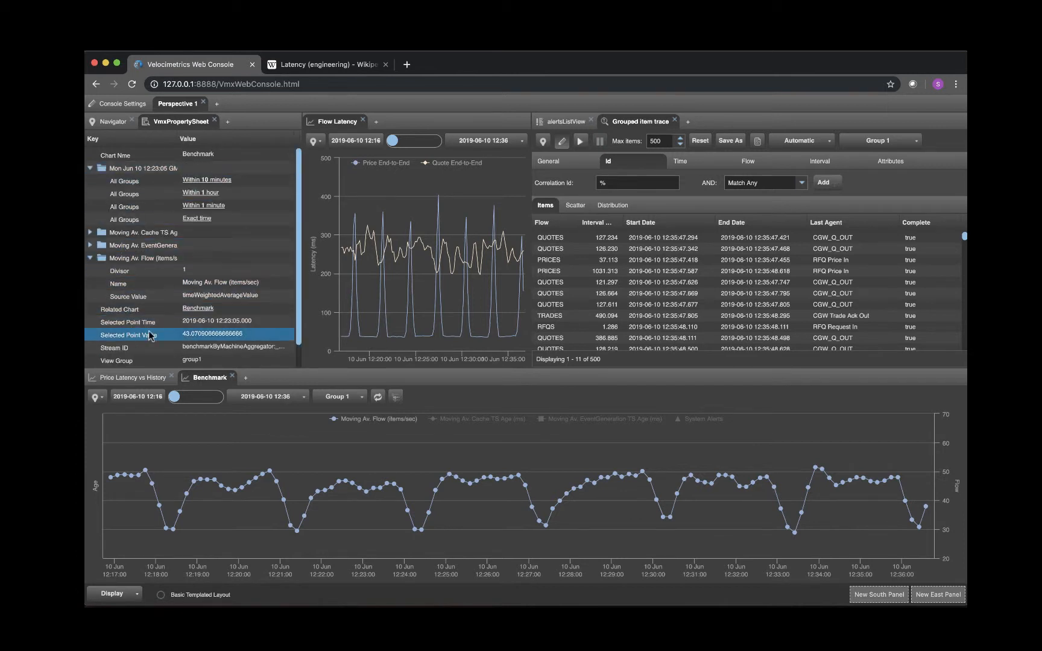
{"action": "scroll", "coordinate": [166, 340], "scroll_direction": "down", "scroll_amount": 1}
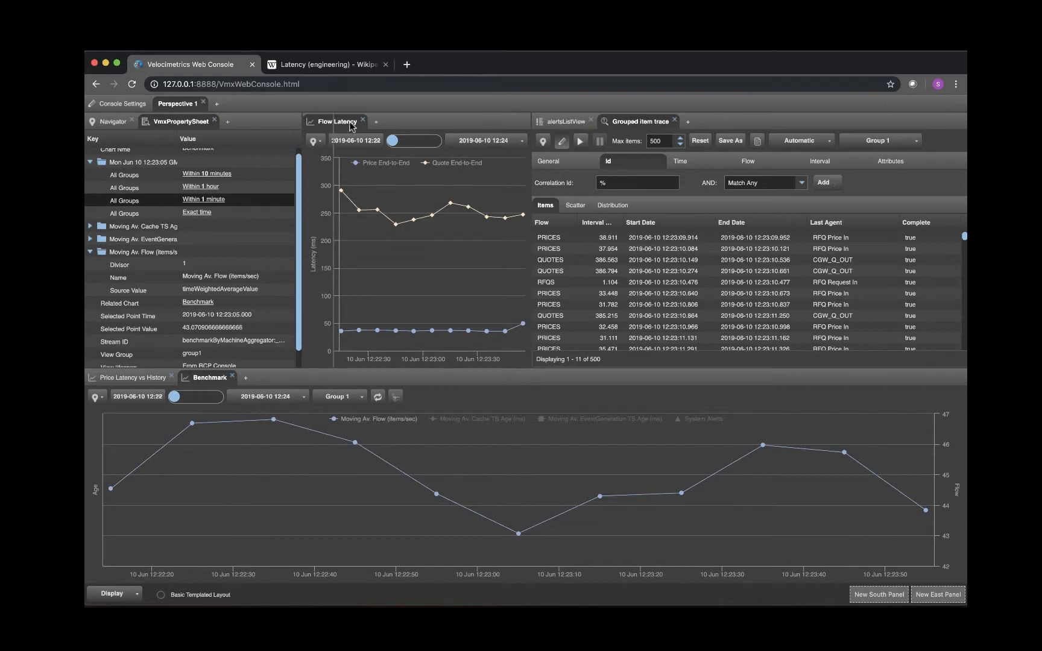
- Widen the Flow Latency chart and list the items contributing to its Quote End-to-End point at 12:22:35
{"action": "left_click_drag", "start_coordinate": [350, 123], "coordinate": [339, 123]}
{"action": "left_click_drag", "start_coordinate": [529, 121], "coordinate": [578, 126]}
{"action": "mouse_move", "coordinate": [417, 214]}
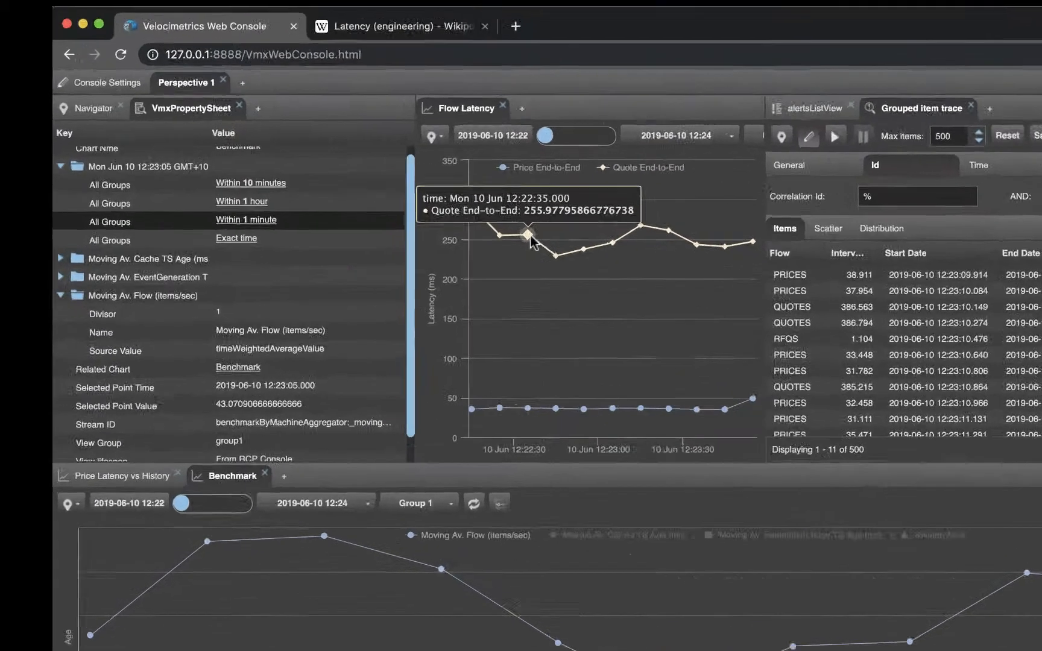
{"action": "left_click", "coordinate": [530, 237]}
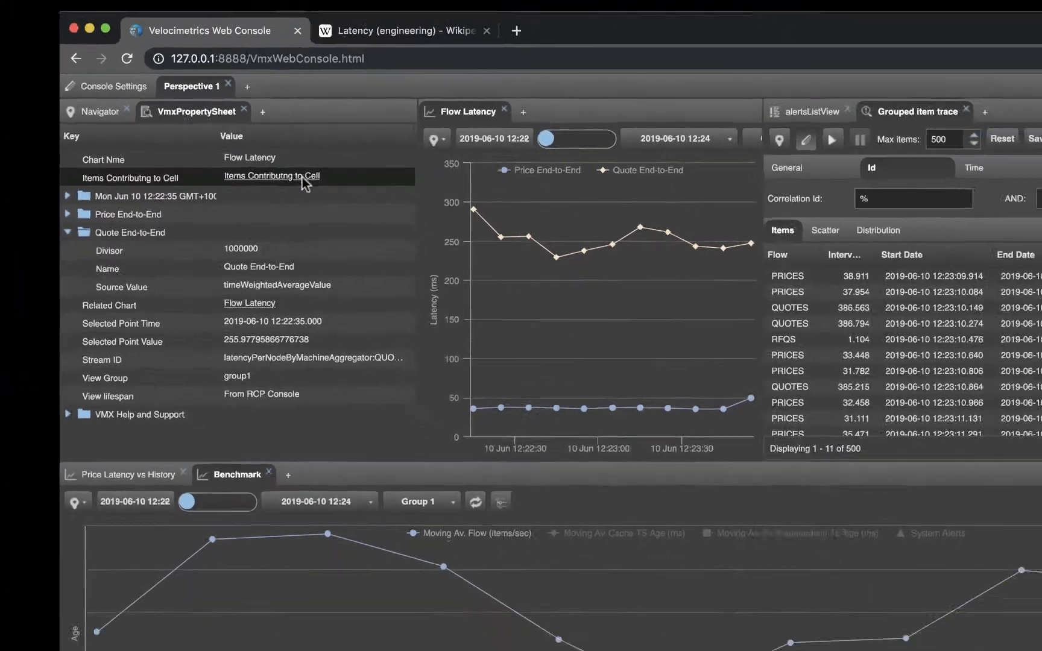
{"action": "left_click", "coordinate": [356, 185]}
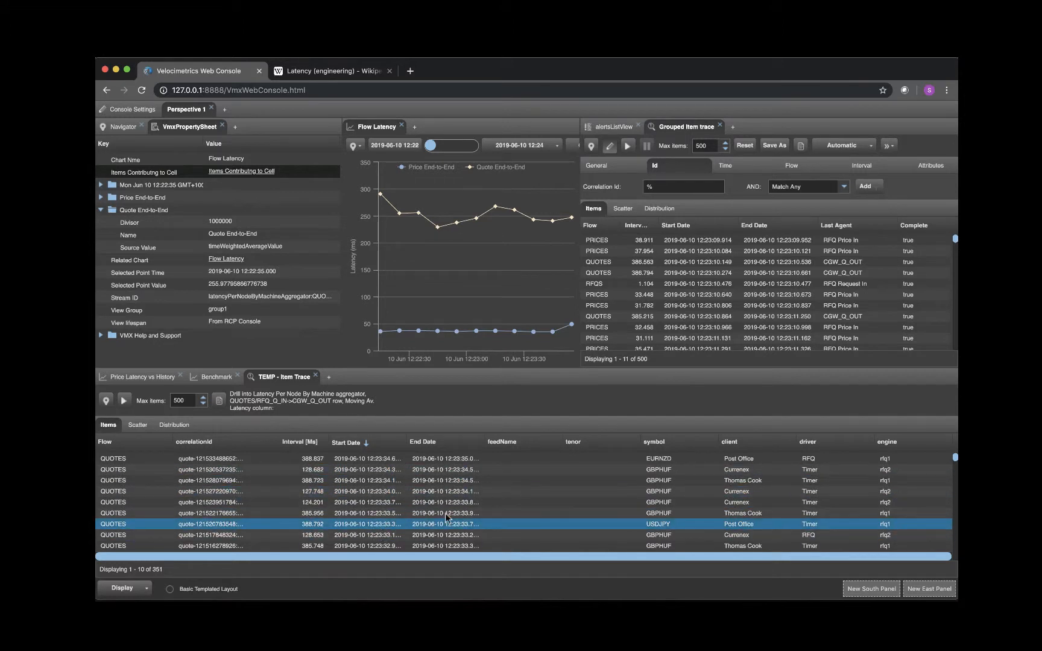
- List the items contributing to Post Office's Notional Value in the Client Trades aggregator, and close the resulting temporary item trace
{"action": "left_click", "coordinate": [124, 127]}
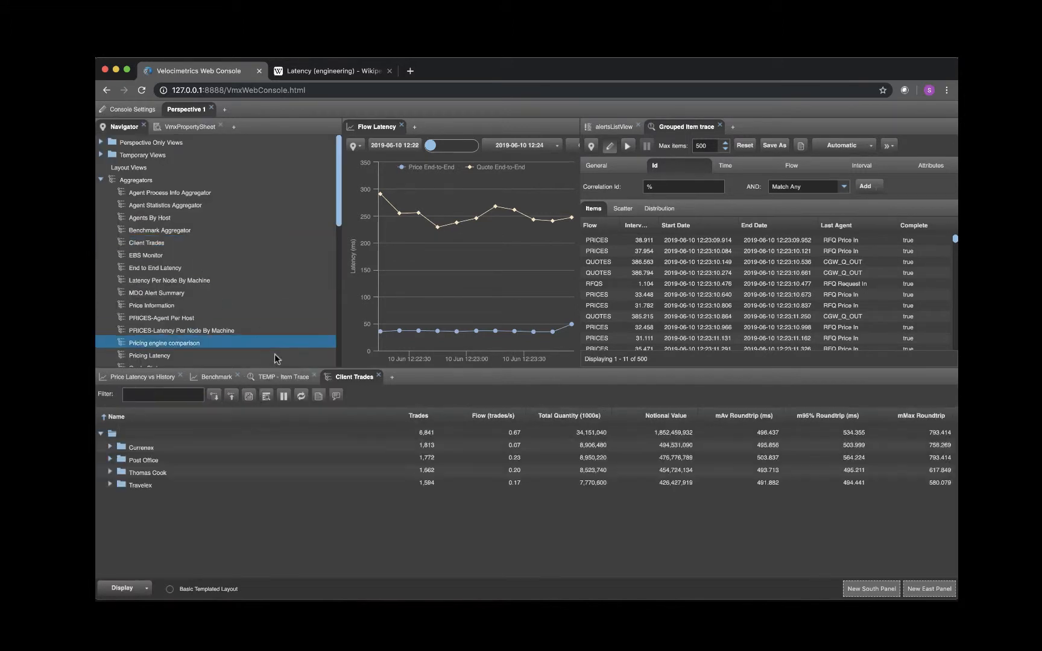
{"action": "right_click", "coordinate": [677, 460]}
{"action": "mouse_move", "coordinate": [739, 508]}
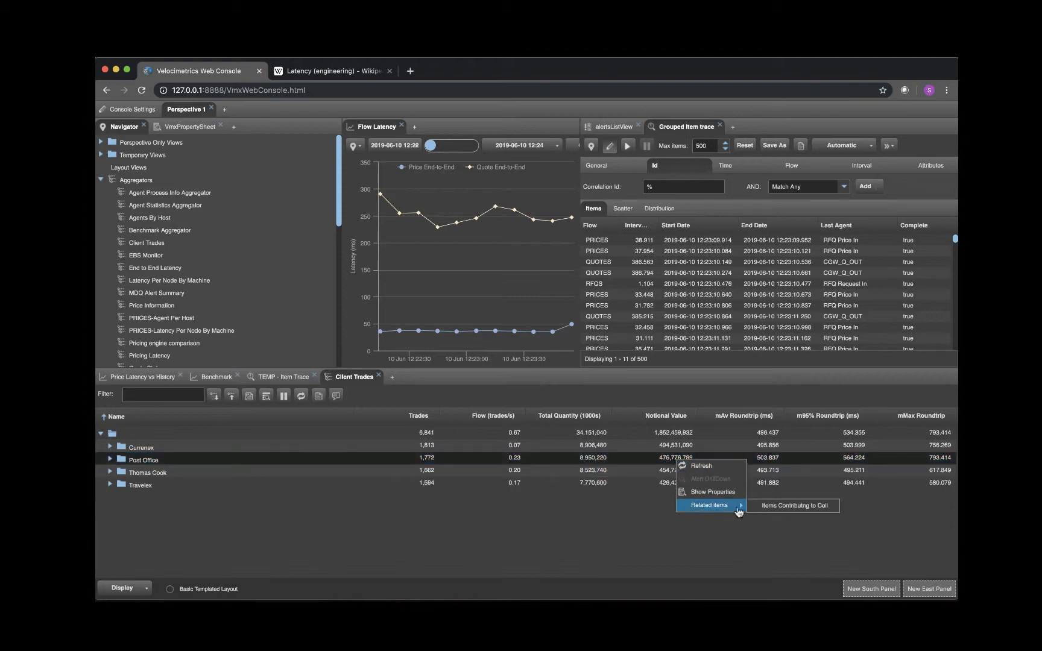
{"action": "left_click", "coordinate": [787, 508]}
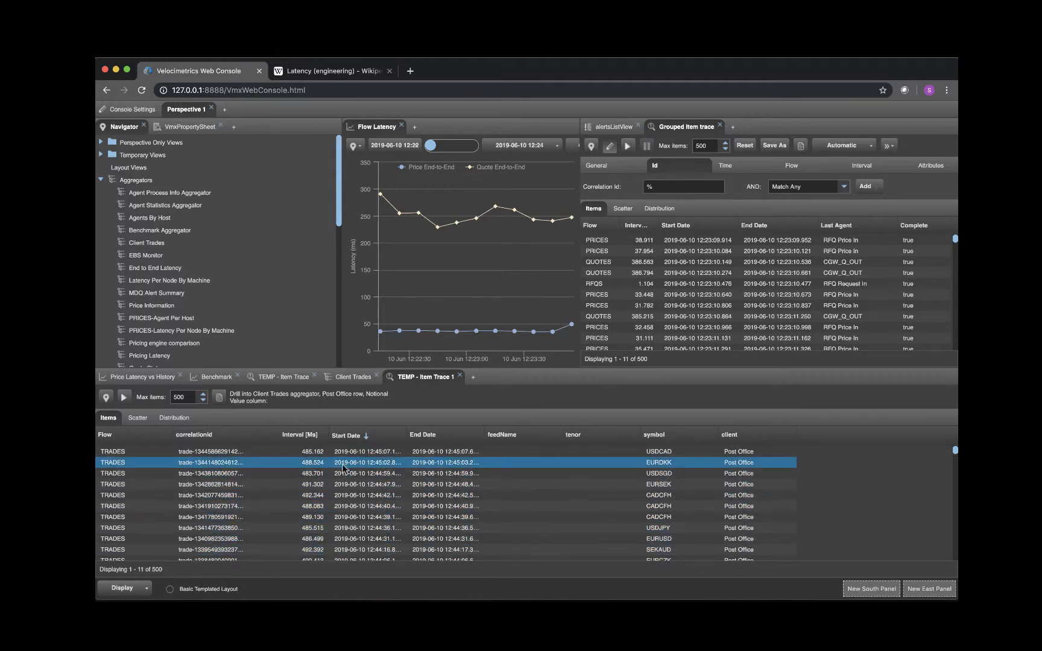
{"action": "left_click", "coordinate": [460, 377]}
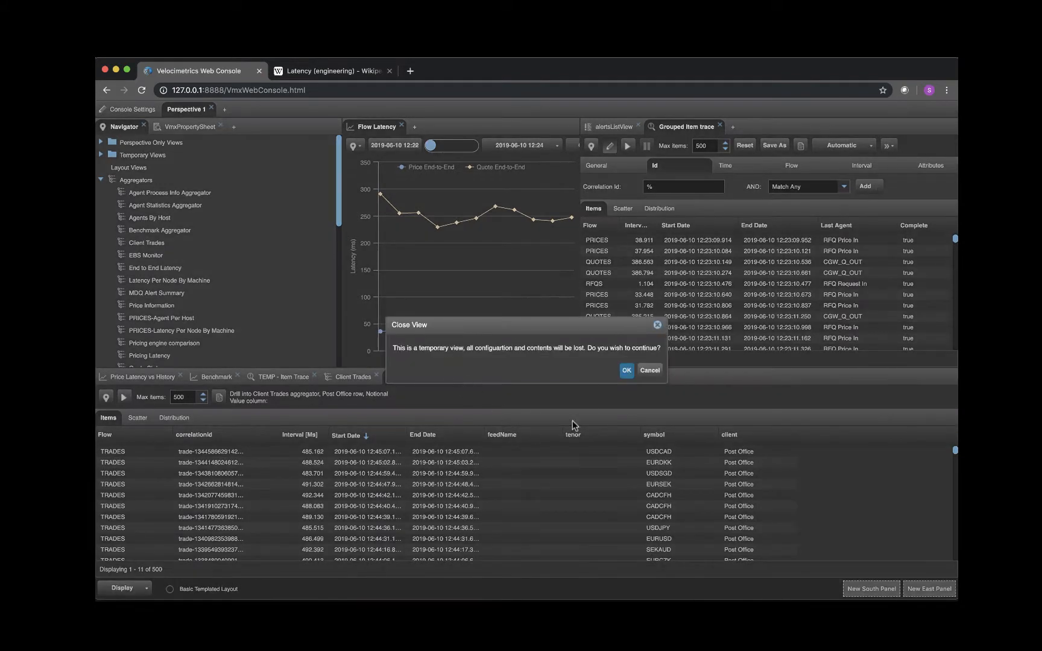
{"action": "left_click", "coordinate": [626, 371]}
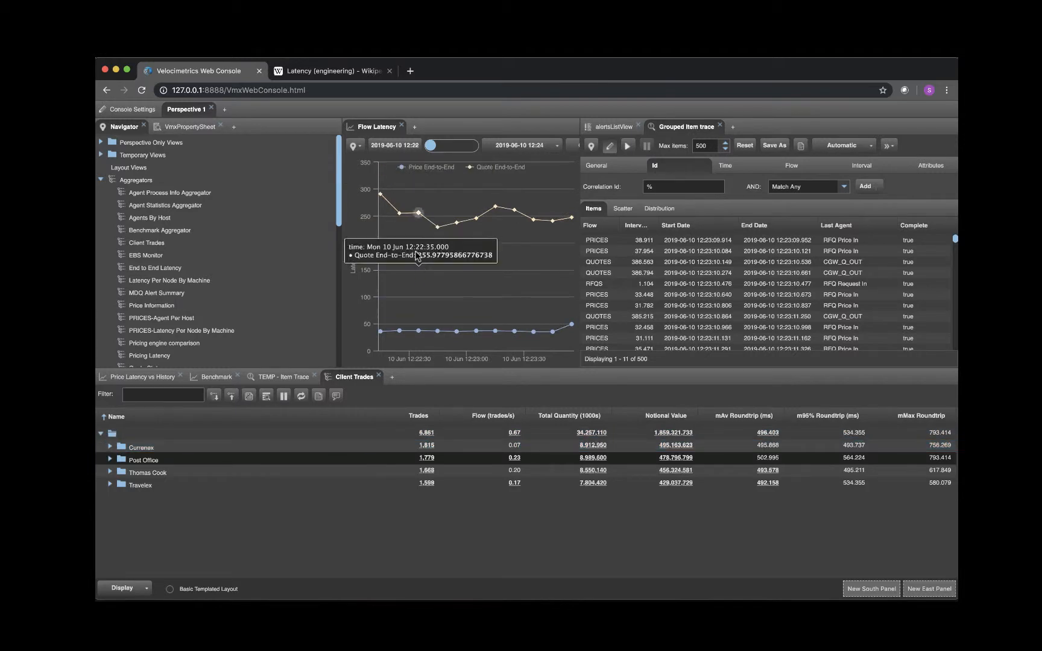
{"action": "left_click", "coordinate": [361, 149]}
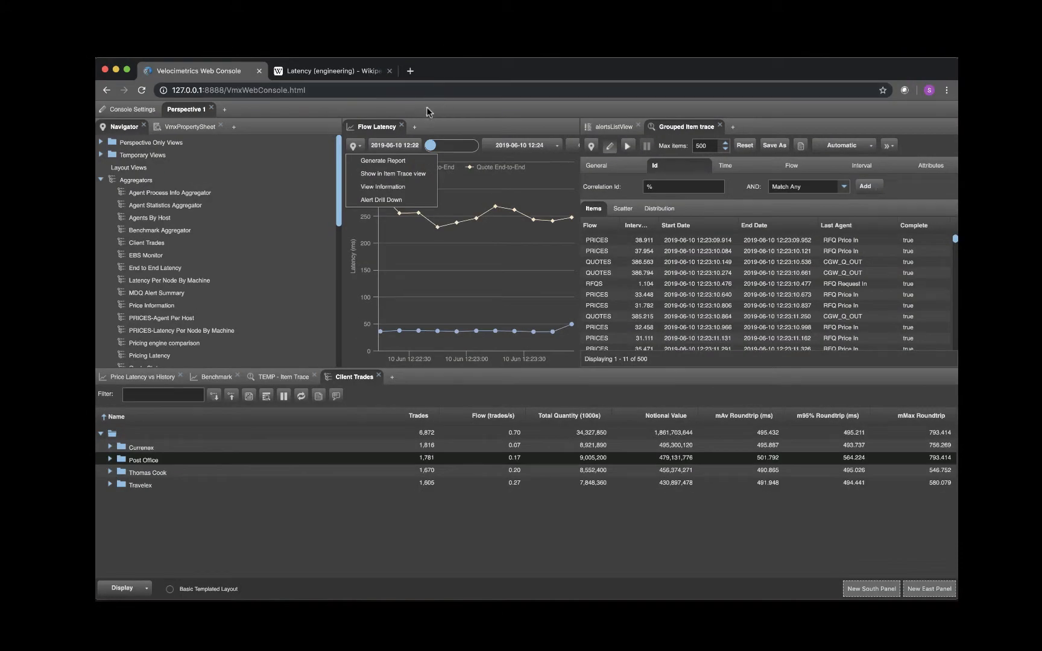
- Create a new perspective named Perspective 2 and narrow its Navigator to give the neighbouring view more room
{"action": "left_click", "coordinate": [224, 109]}
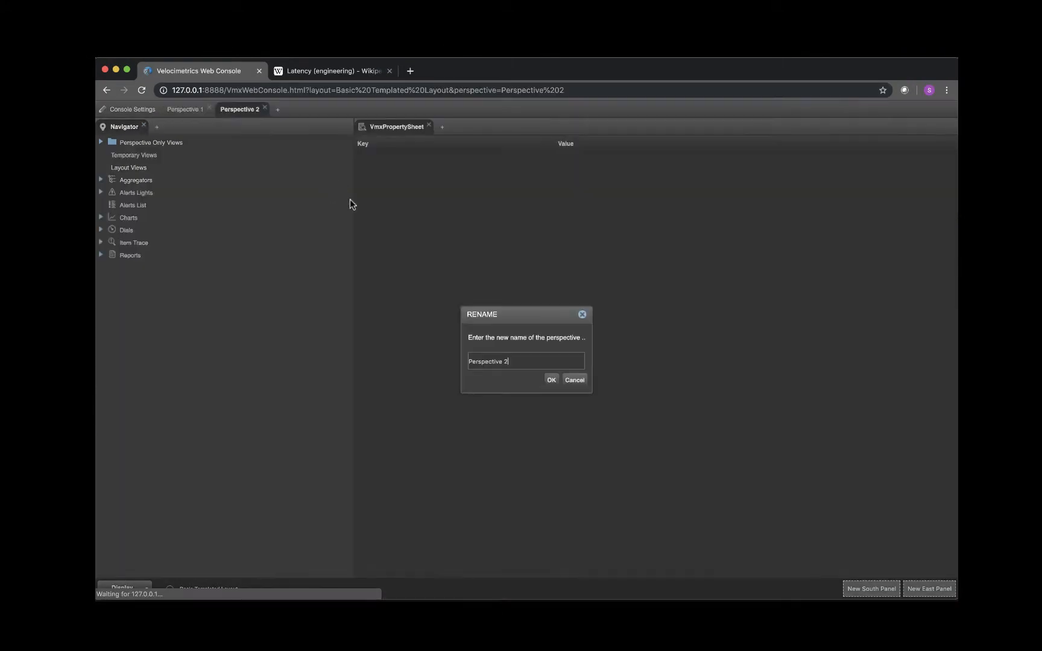
{"action": "left_click", "coordinate": [550, 381]}
{"action": "left_click_drag", "start_coordinate": [351, 127], "coordinate": [275, 129]}
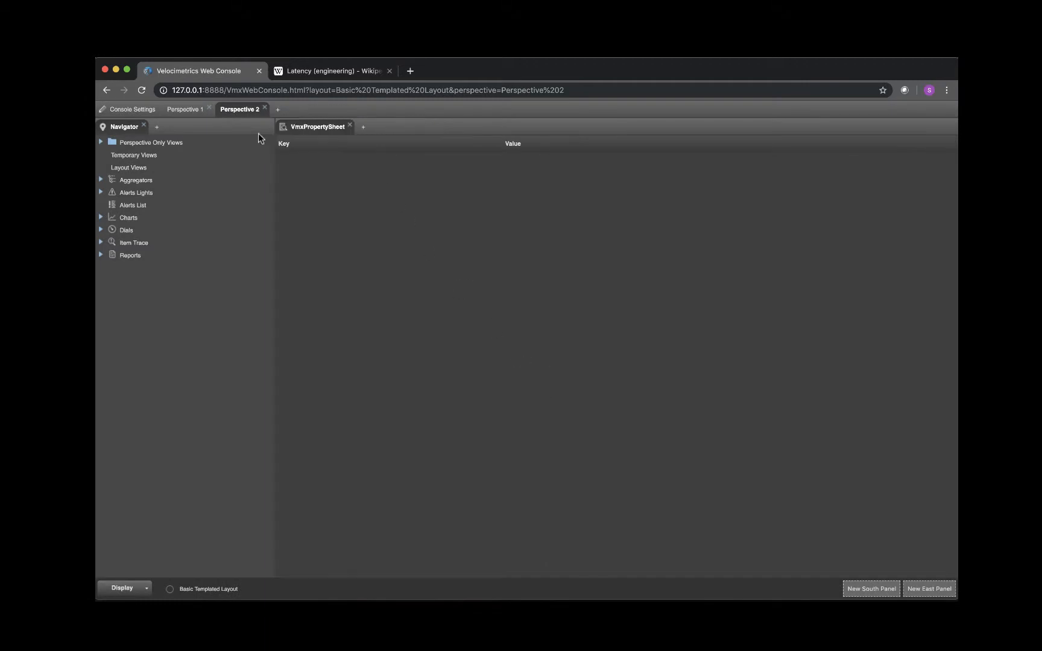
- Open the Flow Latency chart in Perspective 2 and assign it to Group 1
{"action": "left_click", "coordinate": [108, 217]}
{"action": "left_click", "coordinate": [154, 242]}
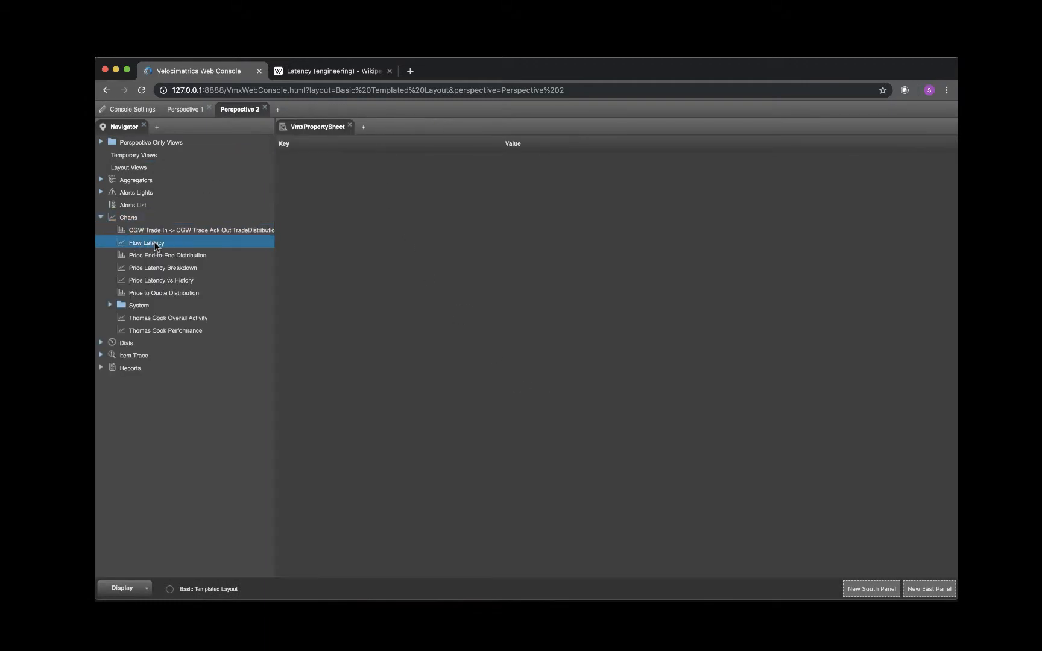
{"action": "double_click", "coordinate": [153, 242]}
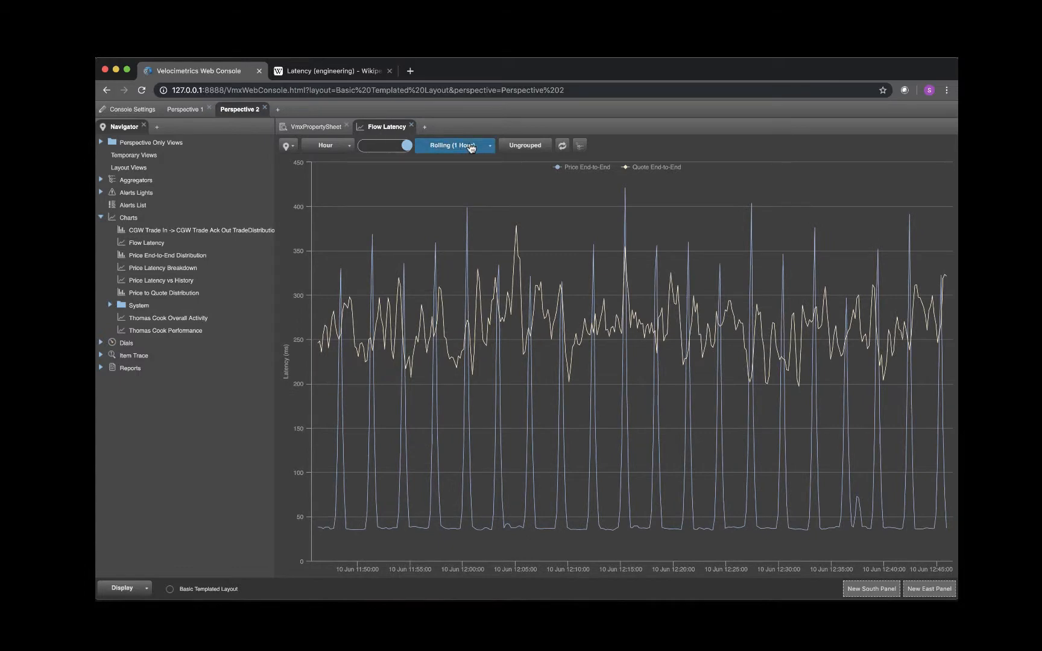
{"action": "left_click", "coordinate": [527, 146]}
{"action": "left_click", "coordinate": [525, 161]}
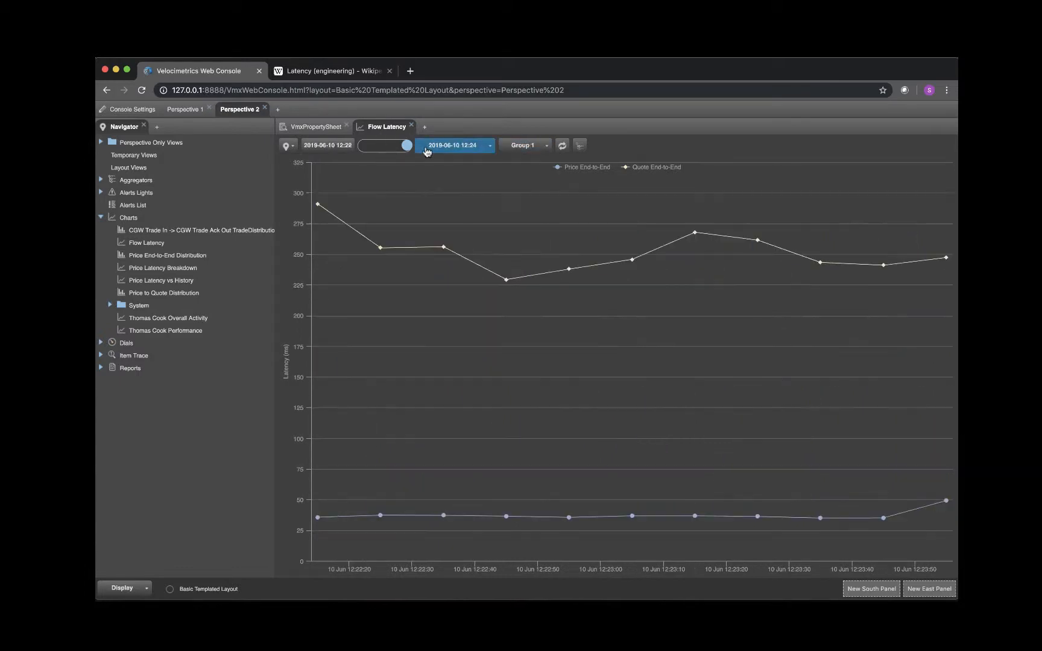
- Set the grouped Flow Latency chart to a rolling time range of 6 minutes
{"action": "left_click", "coordinate": [458, 145]}
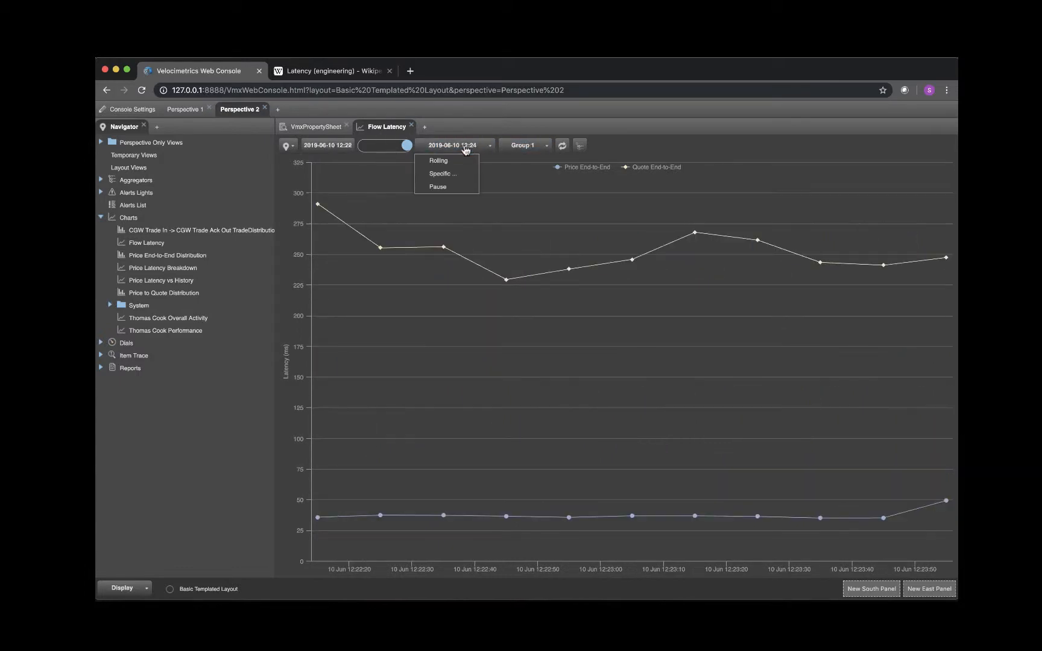
{"action": "left_click", "coordinate": [443, 161]}
{"action": "left_click", "coordinate": [349, 147]}
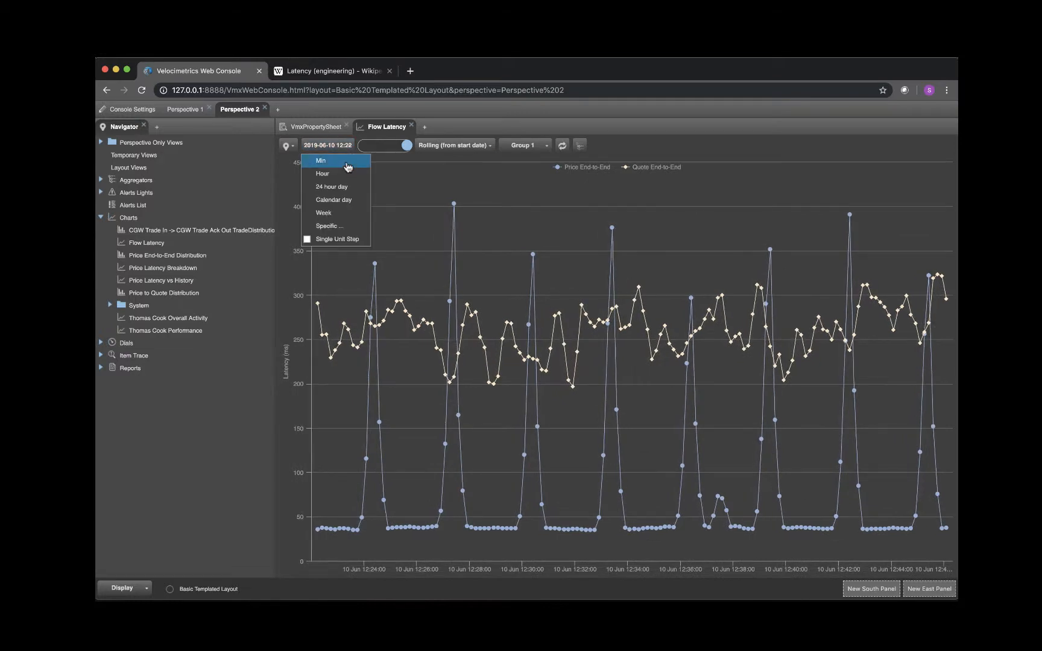
{"action": "left_click", "coordinate": [321, 161]}
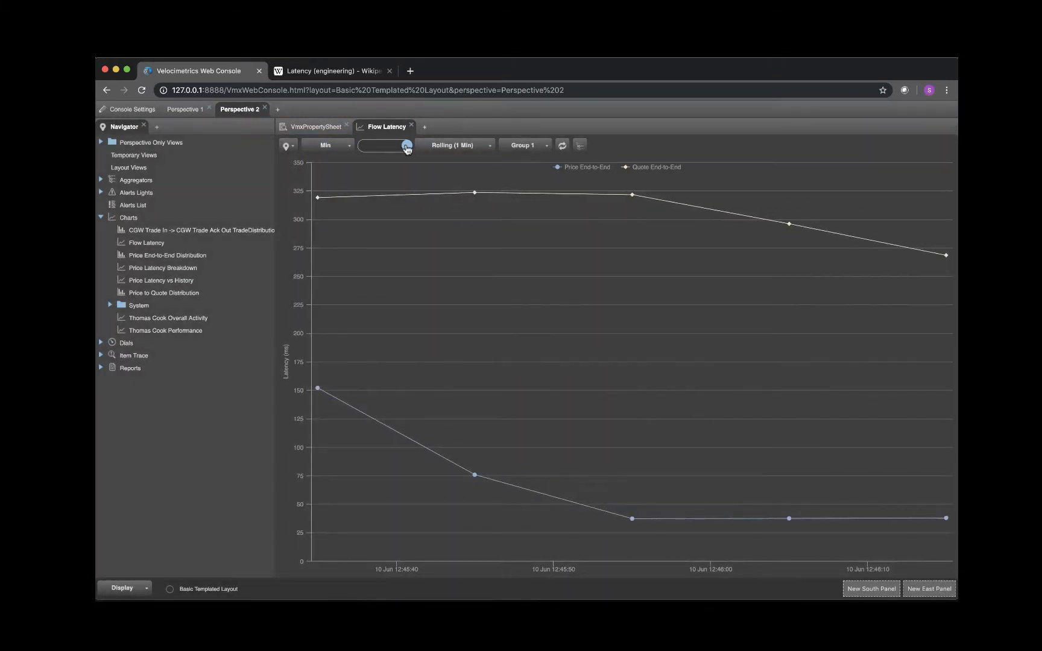
{"action": "left_click_drag", "start_coordinate": [407, 148], "coordinate": [402, 176]}
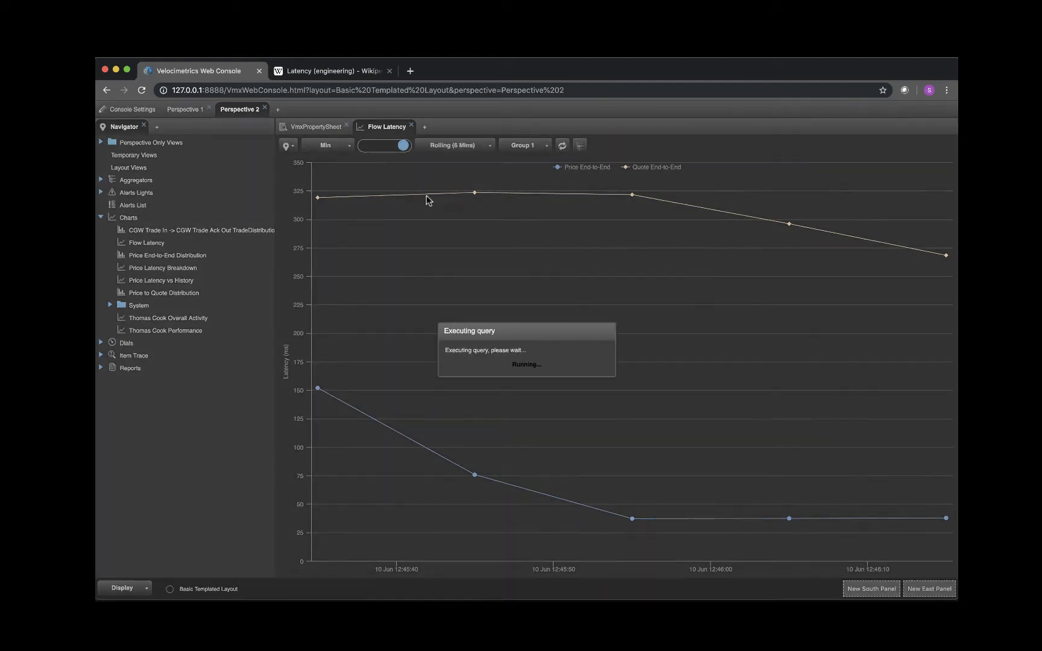
- Check the time range of the grouped Price Latency vs History chart in Perspective 1, and return to Perspective 2
{"action": "left_click", "coordinate": [191, 110]}
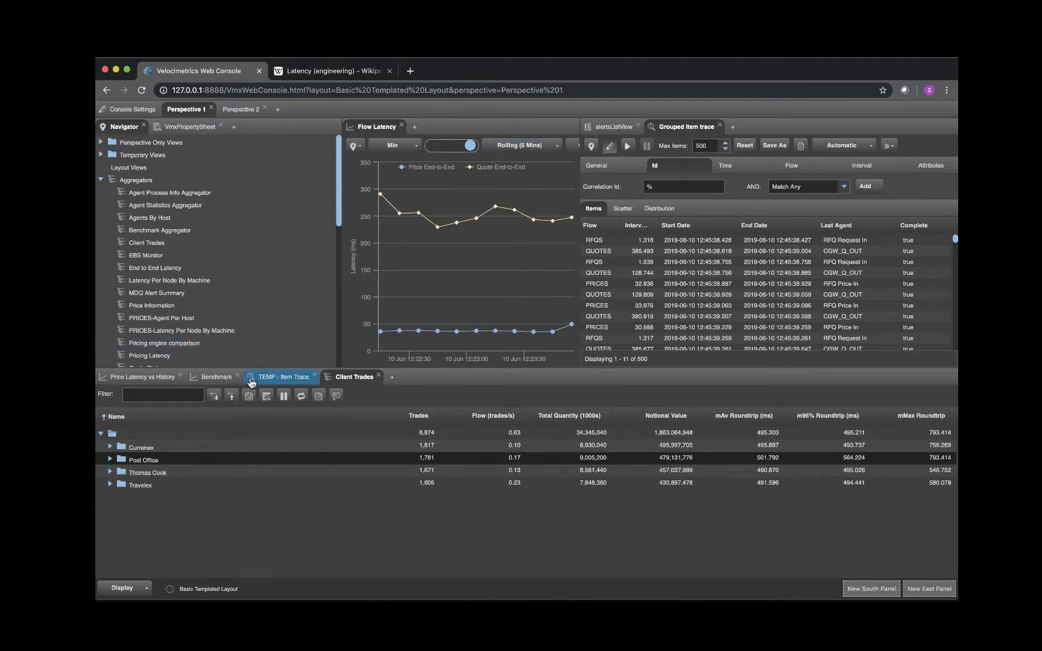
{"action": "left_click", "coordinate": [144, 377]}
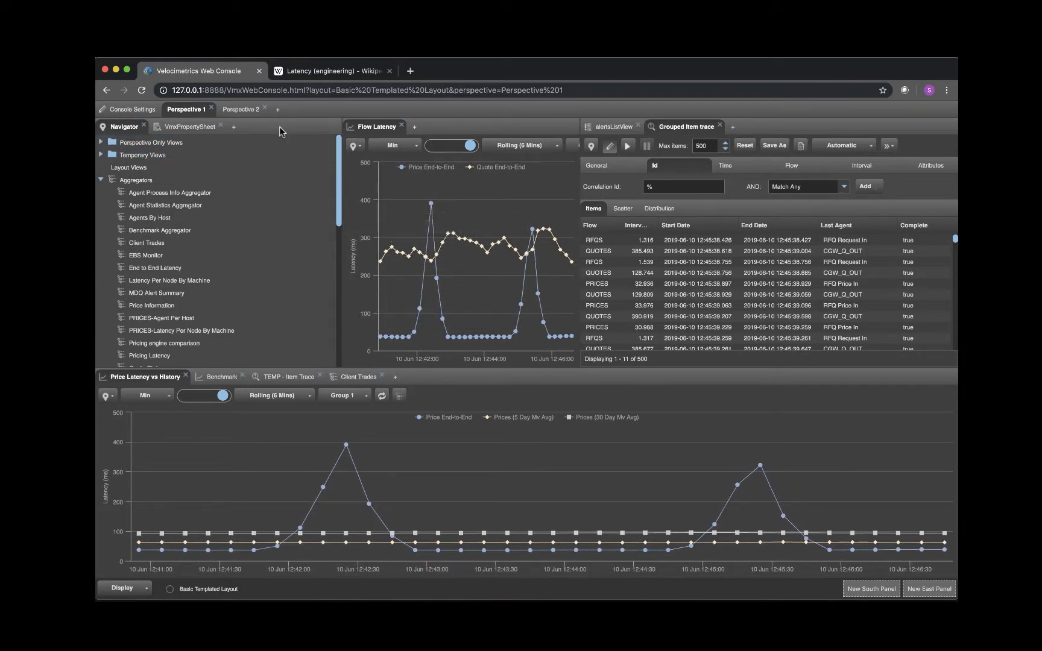
{"action": "left_click", "coordinate": [242, 109]}
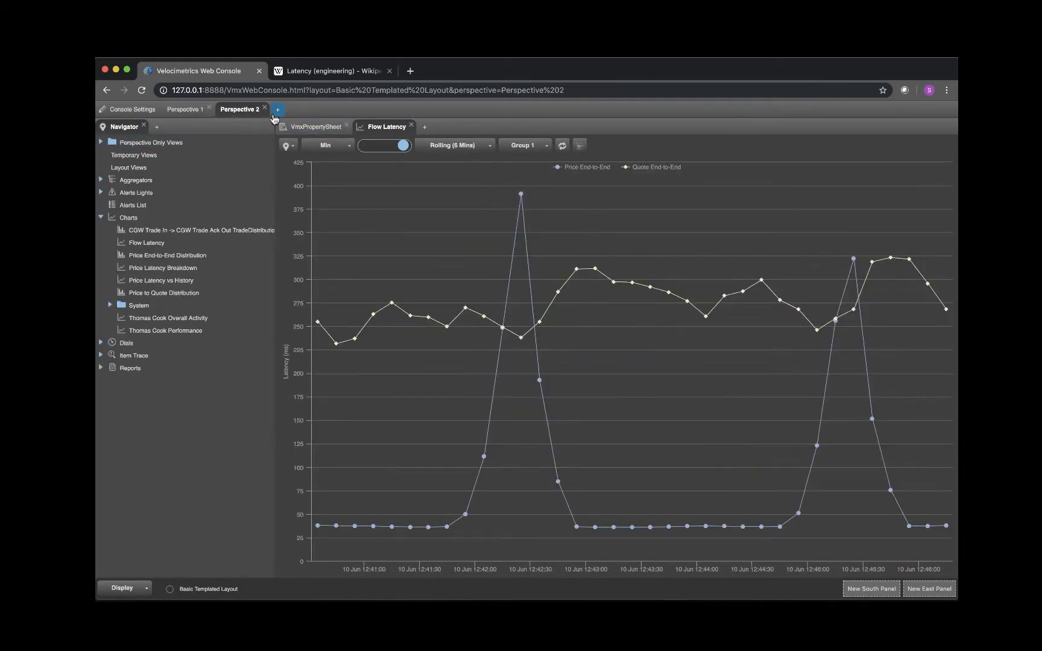
- Create a perspective-level iFrame view named Latency Calculation in Perspective 2
{"action": "left_click", "coordinate": [424, 129]}
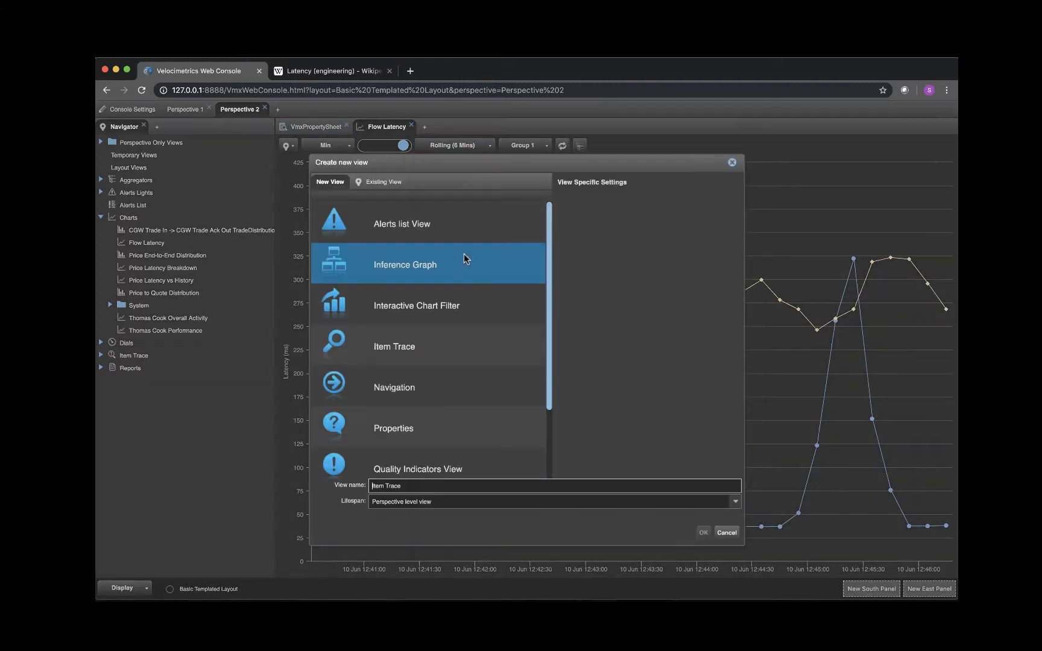
{"action": "scroll", "coordinate": [450, 374], "scroll_direction": "down", "scroll_amount": 3}
{"action": "left_click", "coordinate": [412, 462]}
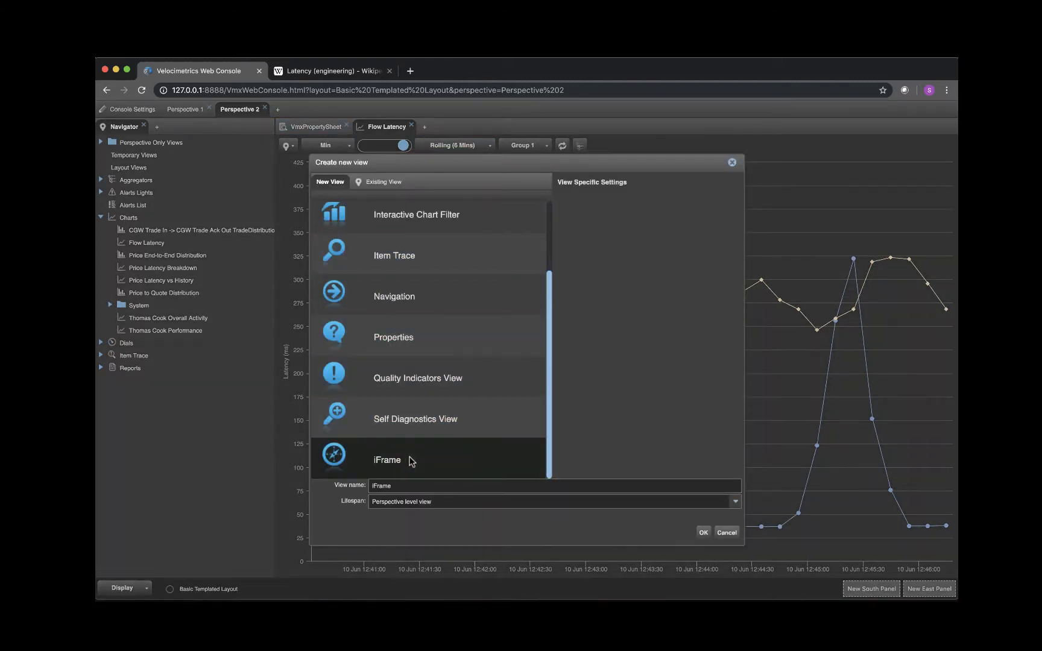
{"action": "left_click_drag", "start_coordinate": [451, 486], "coordinate": [371, 482]}
{"action": "type", "text": "Latency Calculation"}
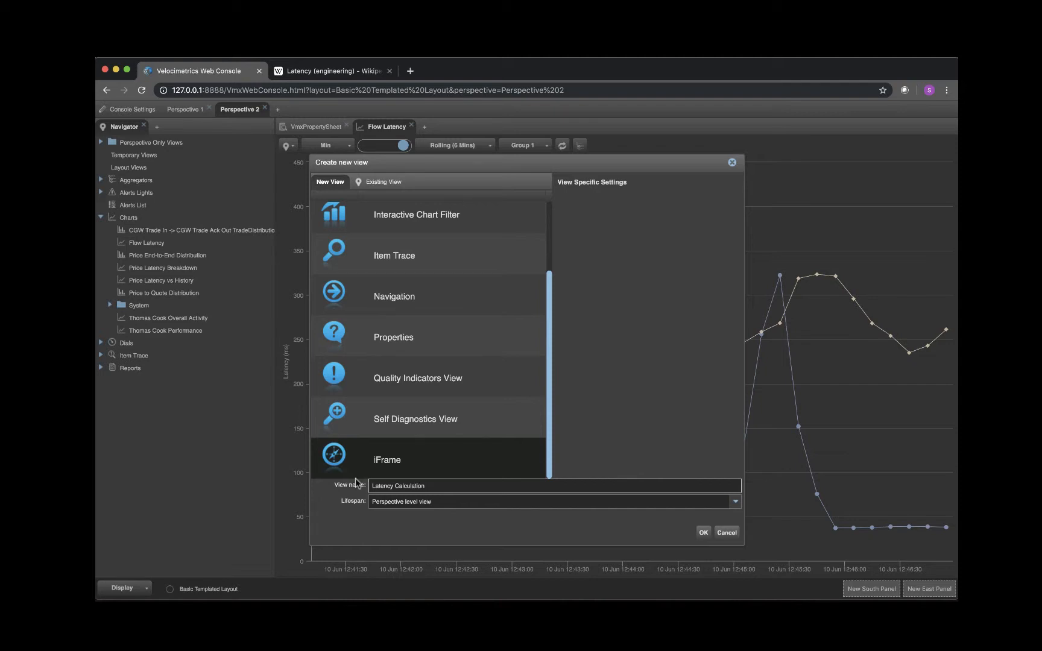
{"action": "left_click", "coordinate": [702, 533]}
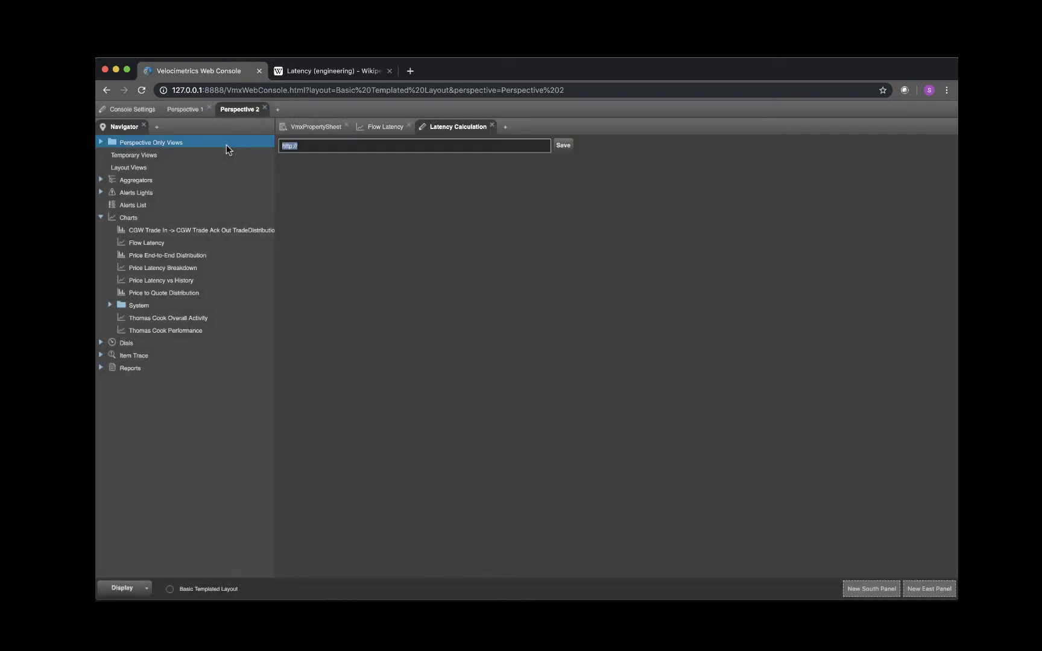
{"action": "type", "text": "https://en.wikipedia.org/wiki/Latency_(engineering)"}
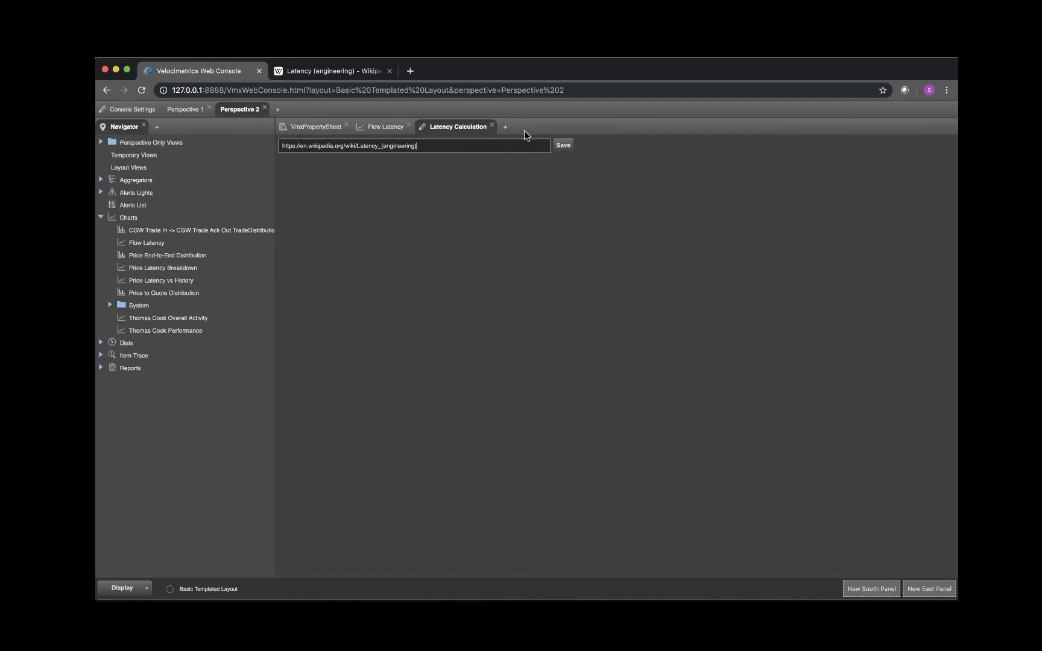
{"action": "left_click", "coordinate": [565, 147]}
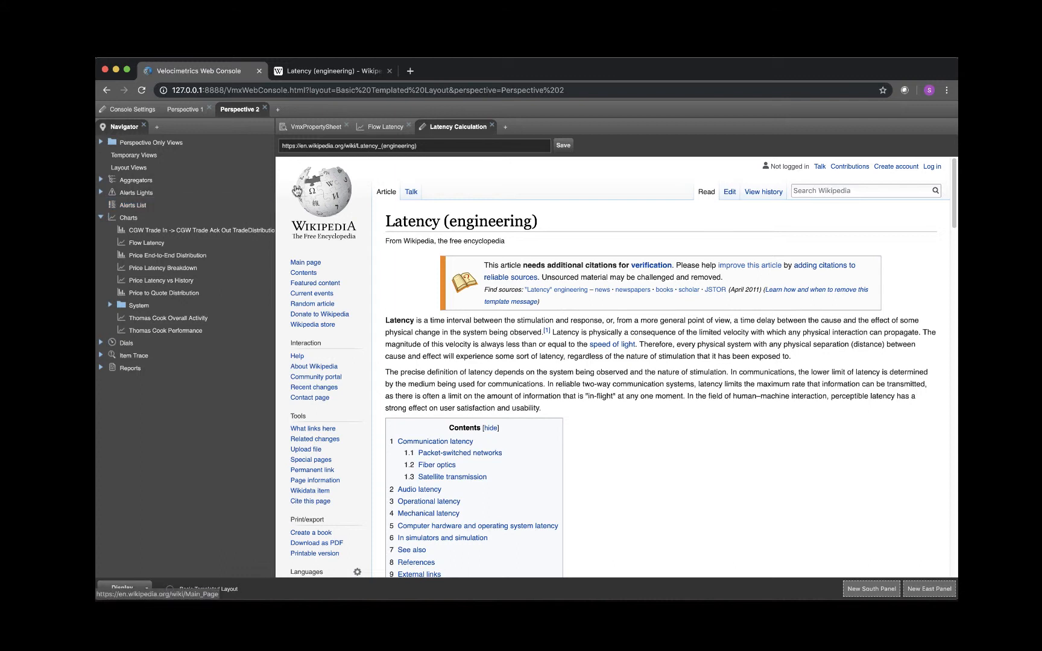
{"action": "left_click", "coordinate": [181, 294]}
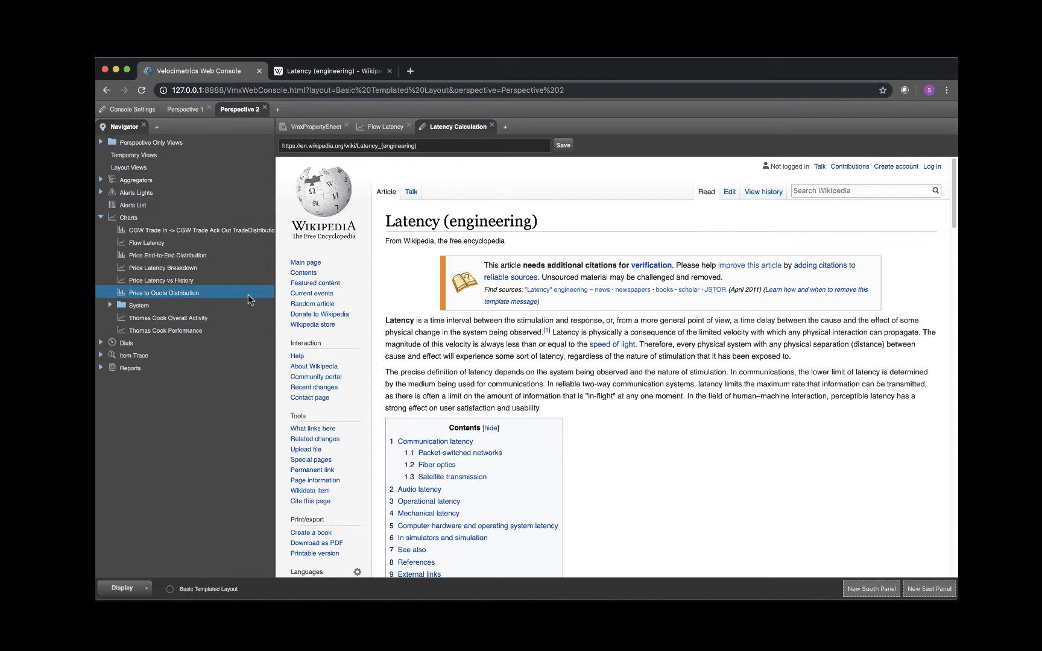
{"action": "left_click", "coordinate": [374, 128]}
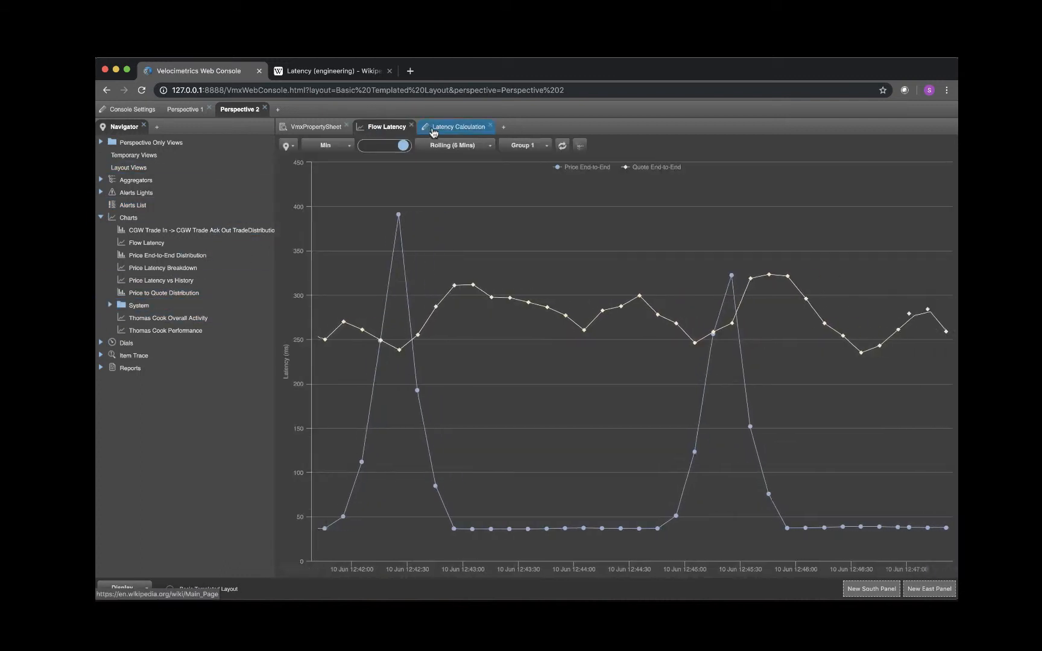
{"action": "left_click", "coordinate": [490, 126]}
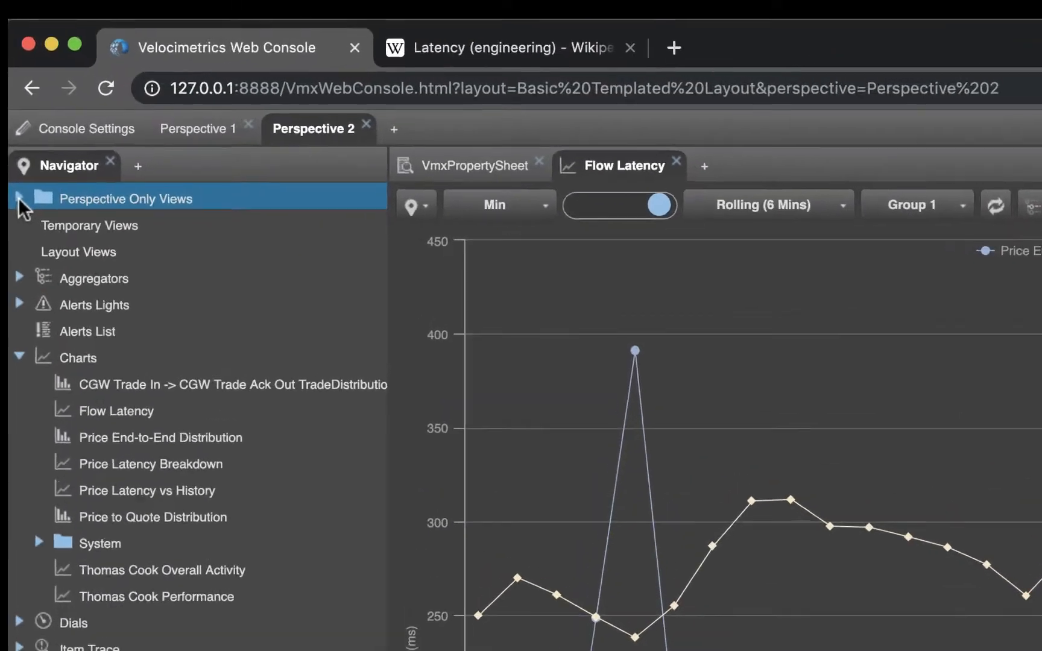
- Promote the Latency Calculation view from the Perspective Only Views to a layout view
{"action": "left_click", "coordinate": [100, 142]}
{"action": "right_click", "coordinate": [144, 235]}
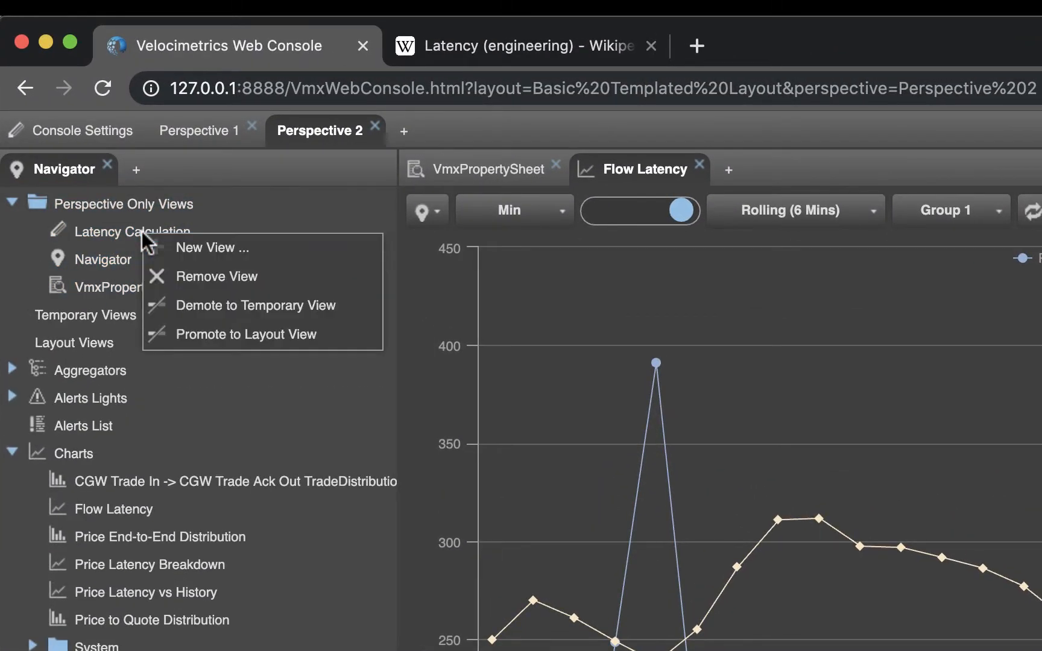
{"action": "left_click", "coordinate": [241, 339]}
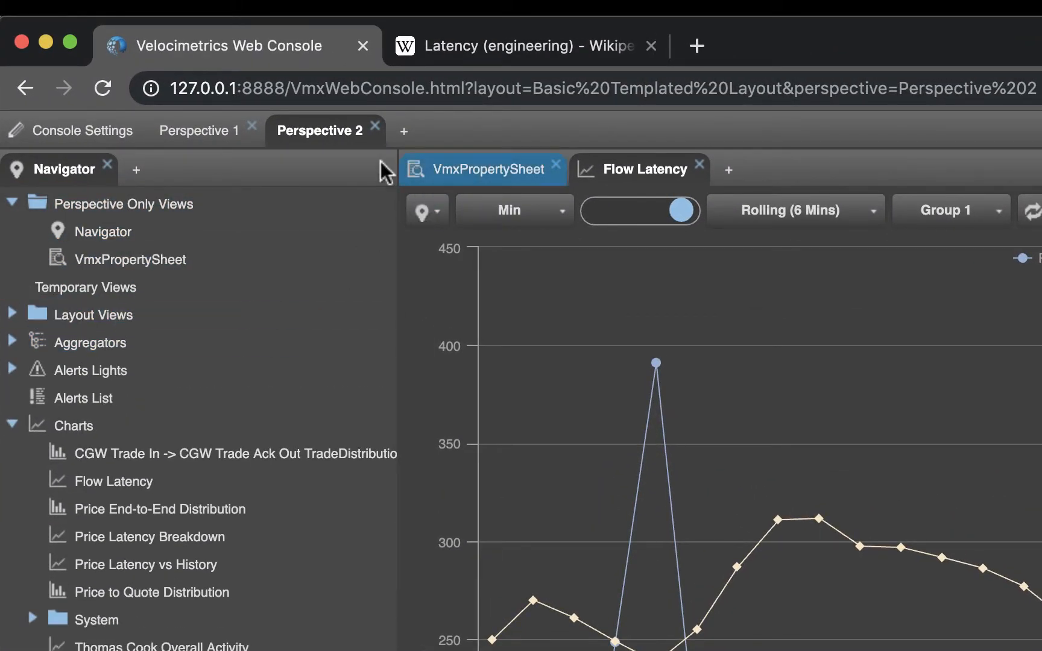
- Open the Latency Calculation layout view in Perspective 1
{"action": "left_click", "coordinate": [208, 145]}
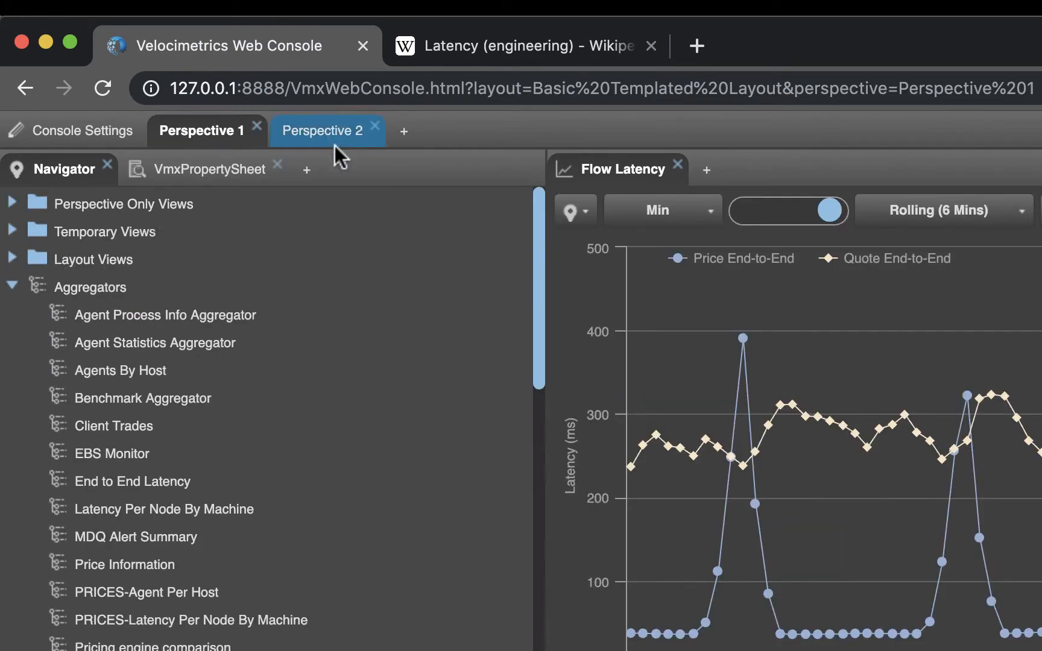
{"action": "left_click", "coordinate": [15, 259]}
{"action": "double_click", "coordinate": [148, 282]}
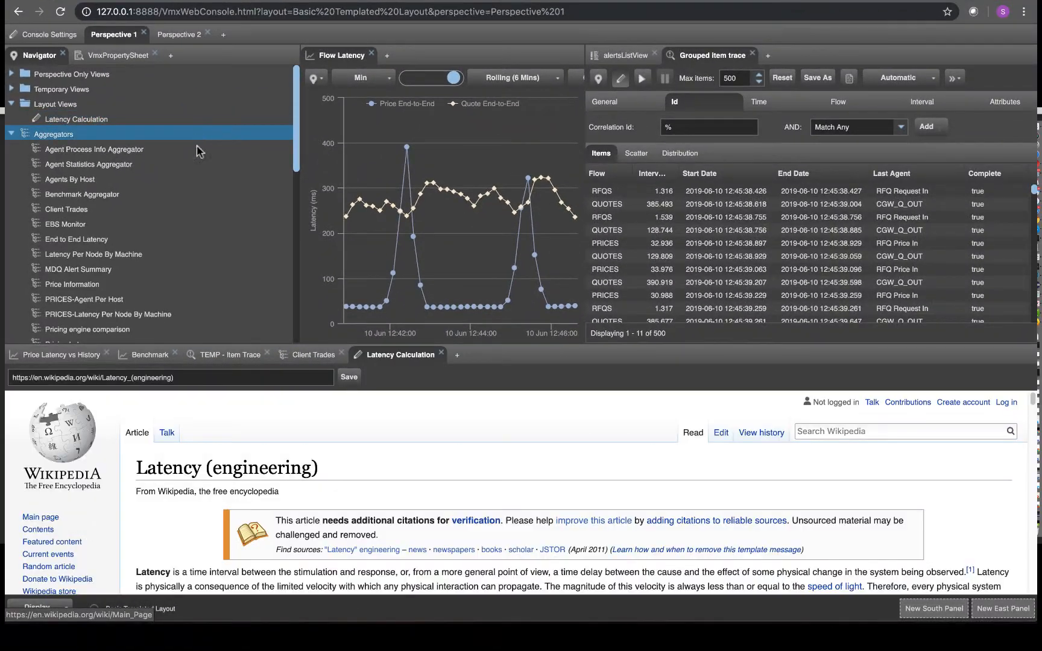